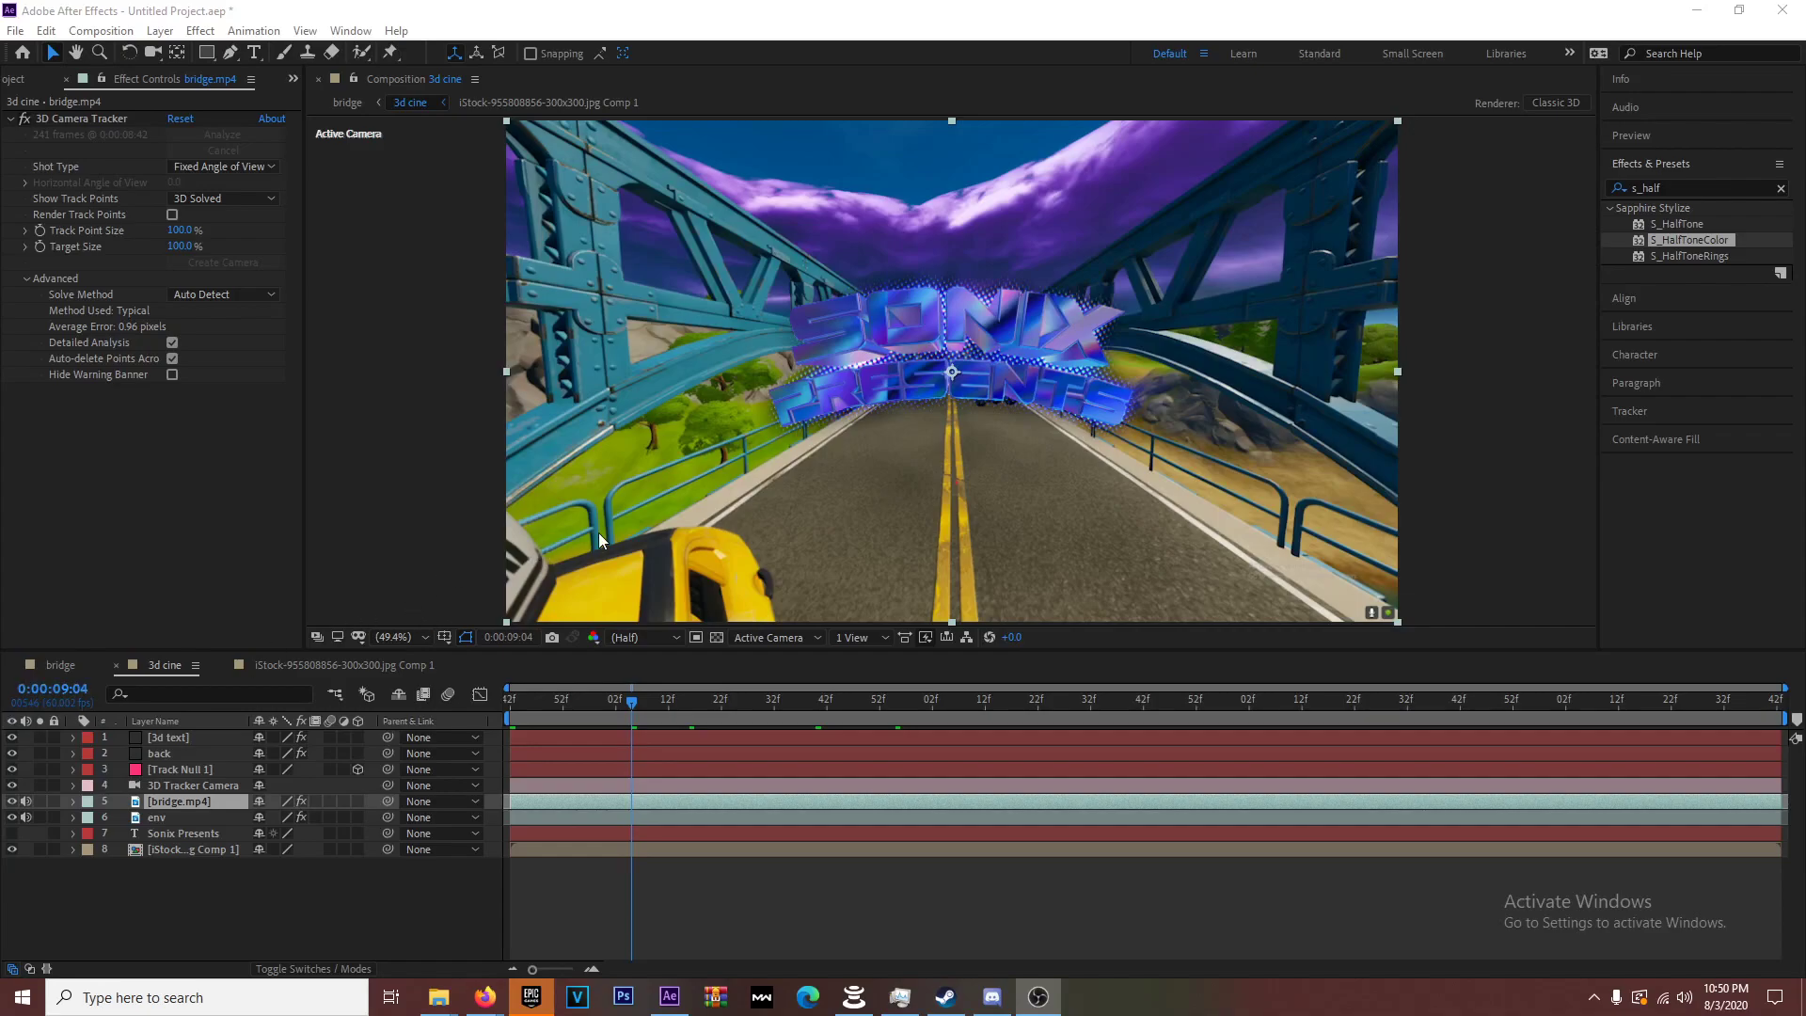
- Scrub to frame 9:46 to check the tracked title and clear the old effect search
left_click_drag(662, 697, 898, 702)
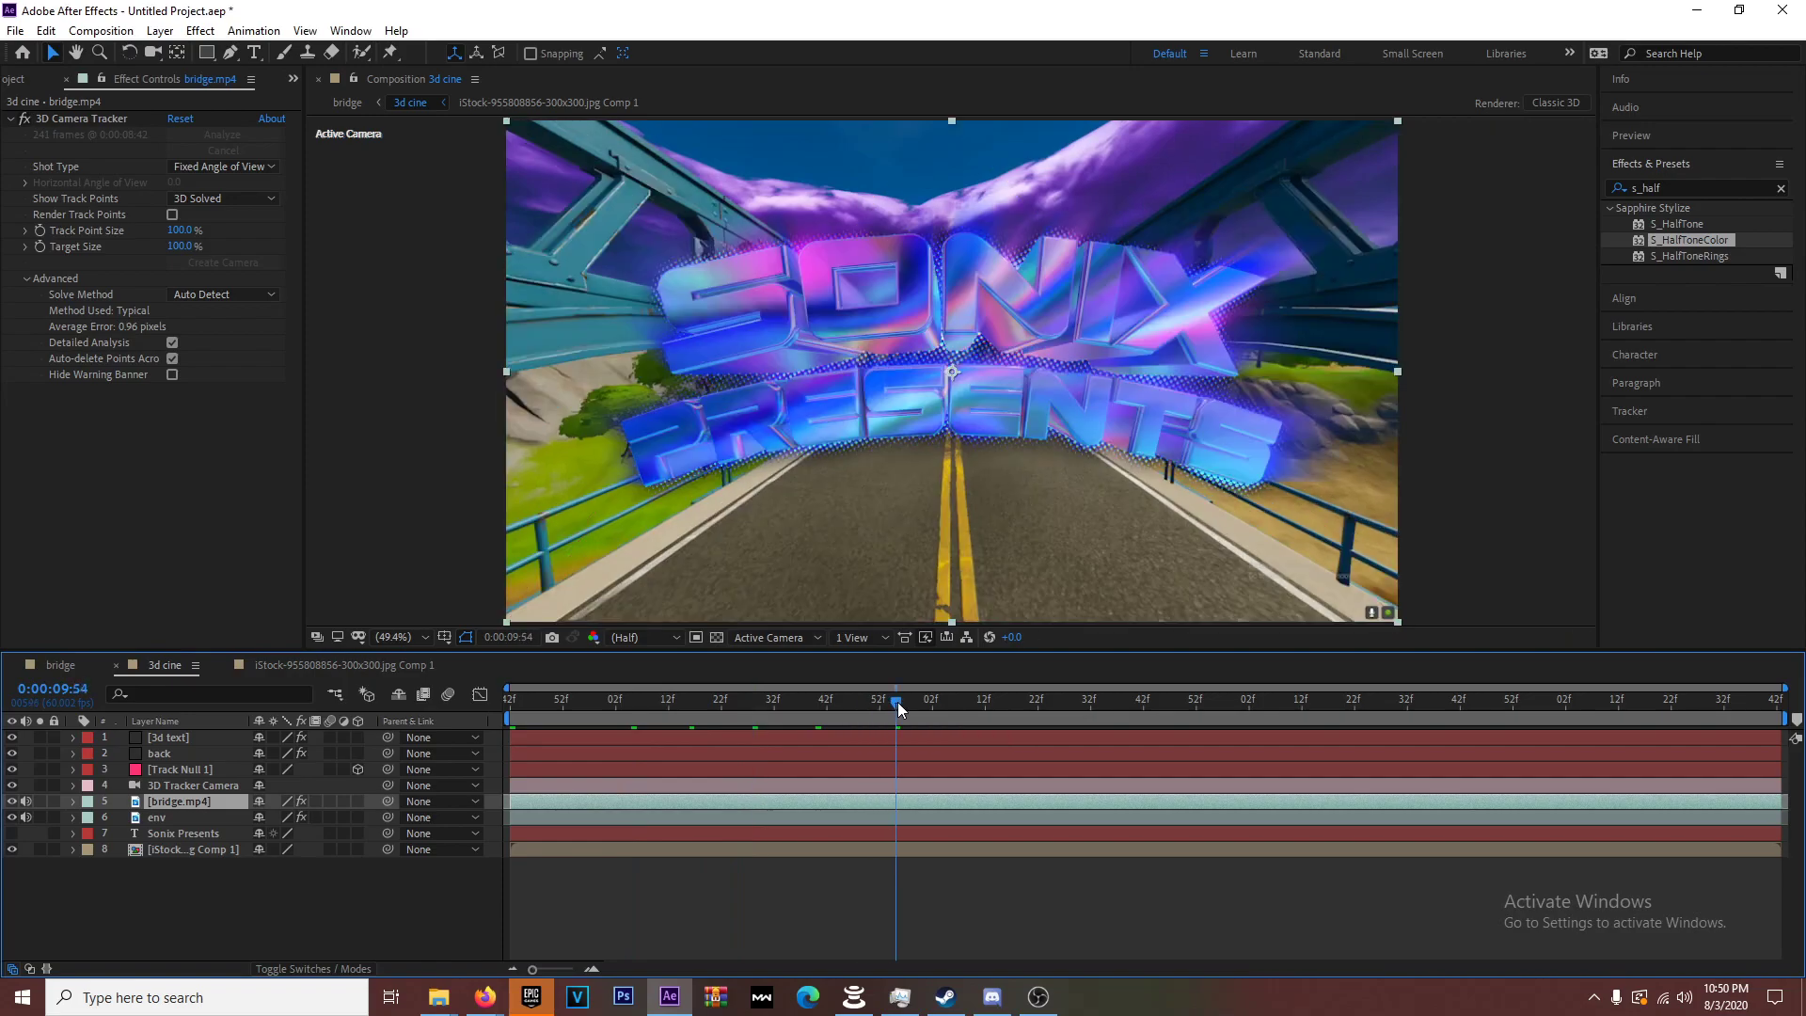
left_click(1781, 188)
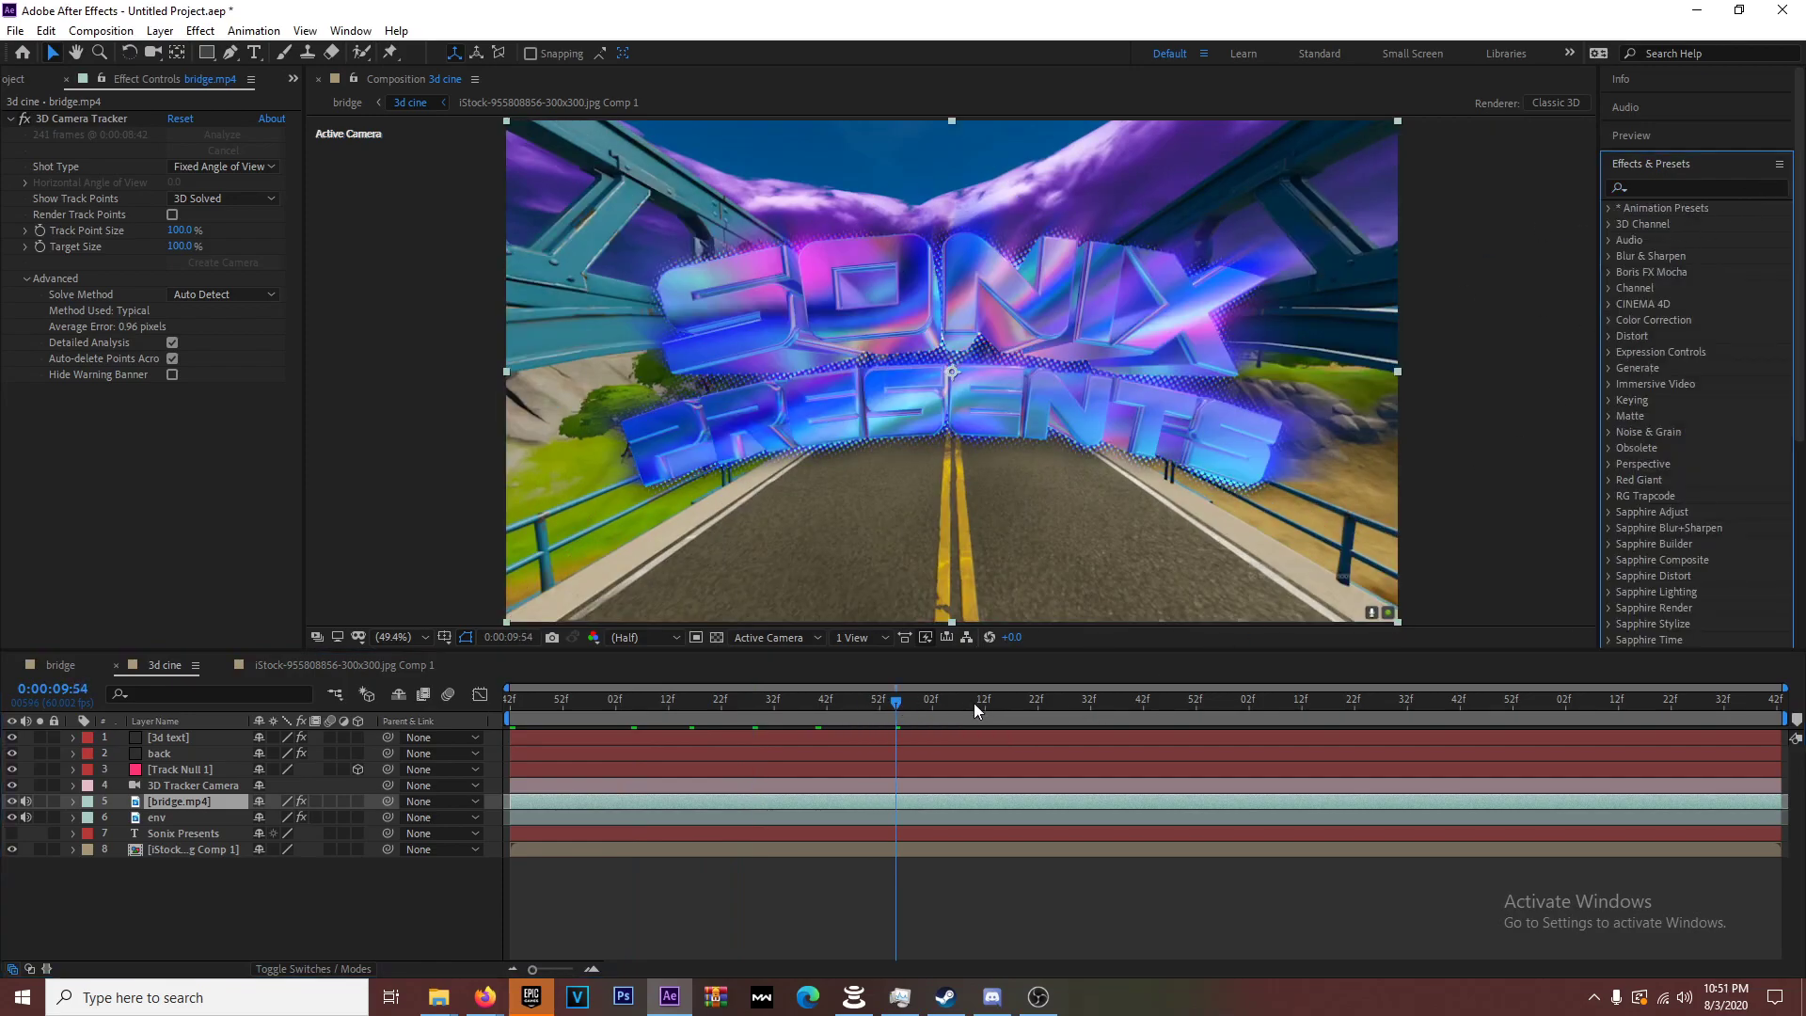
left_click_drag(992, 708, 812, 696)
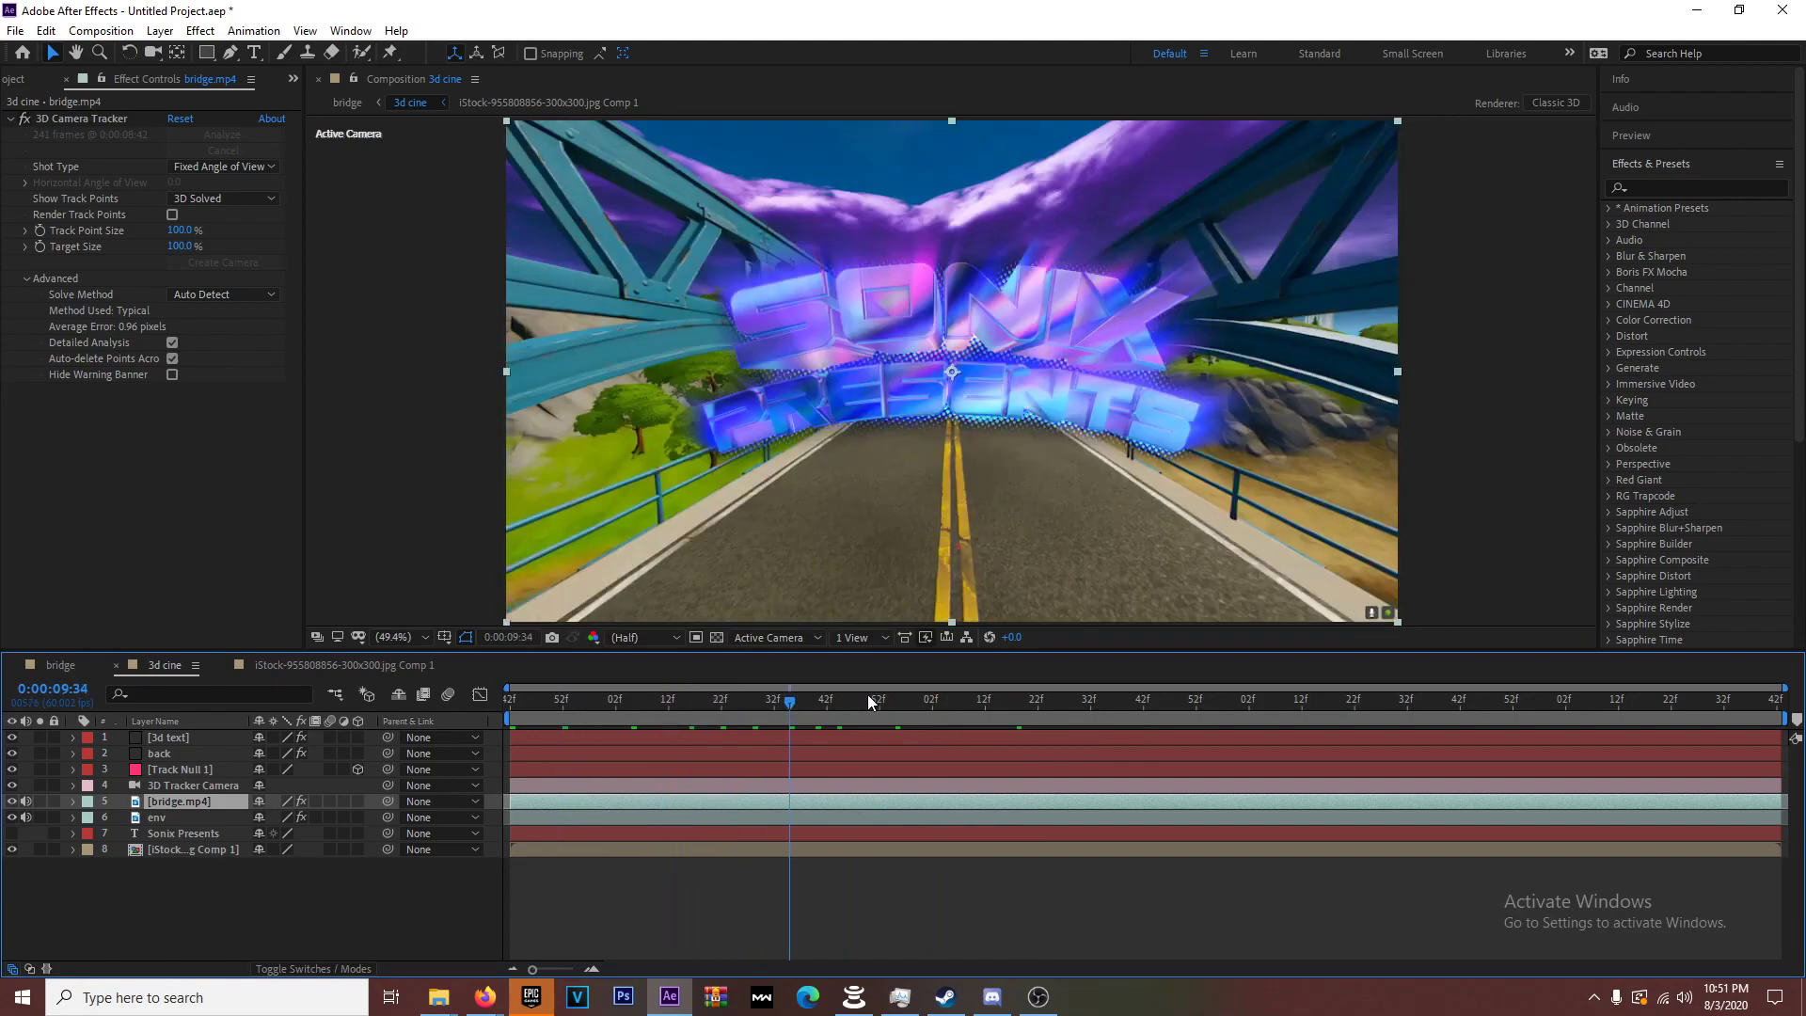
left_click(889, 705)
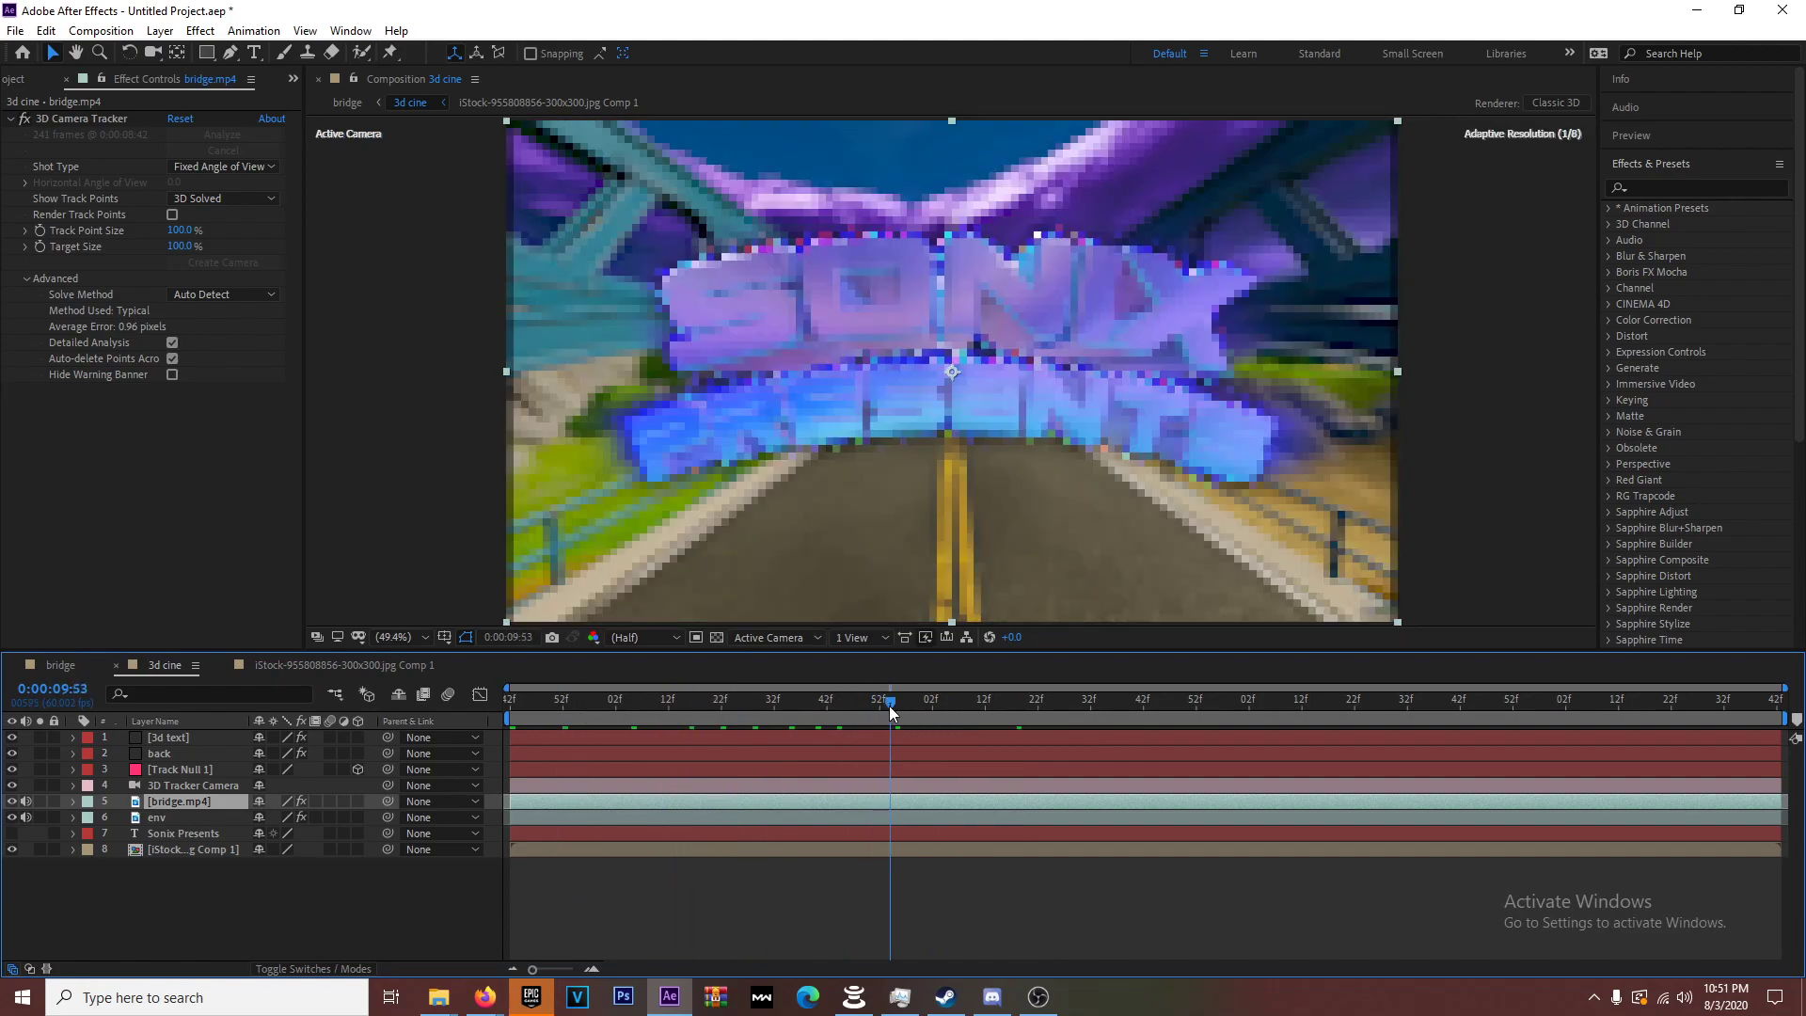
left_click(787, 713)
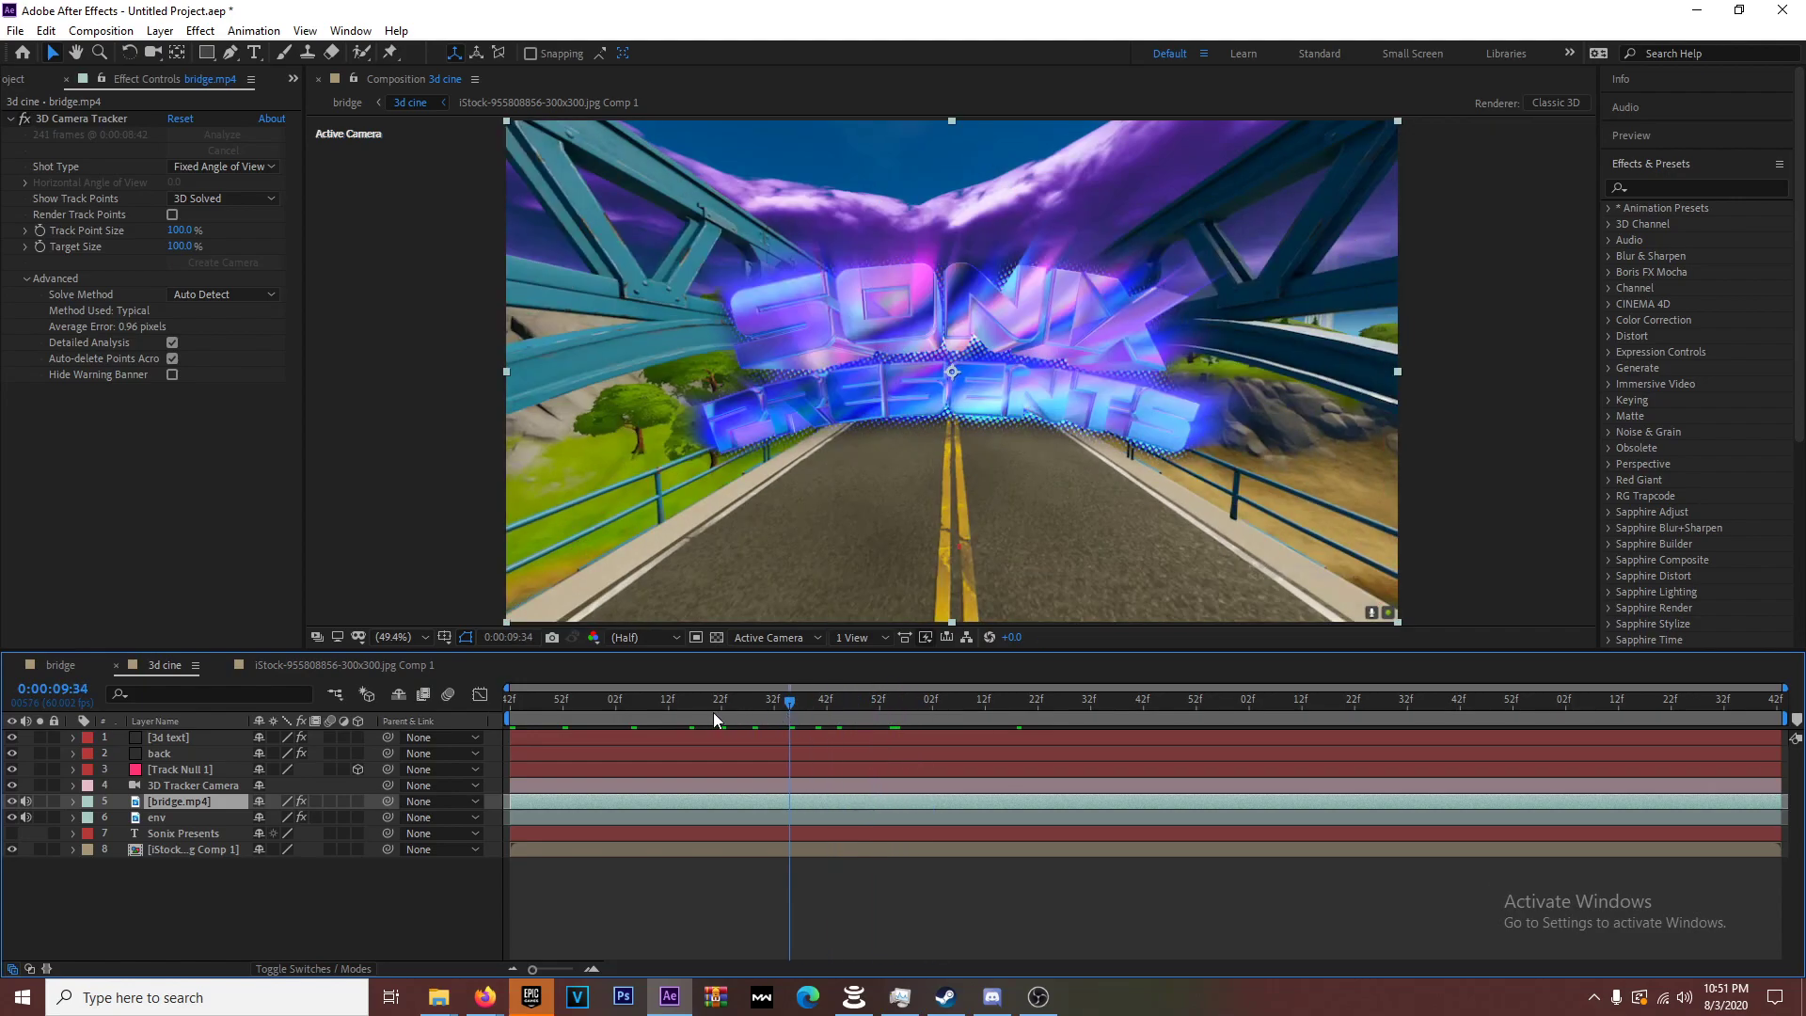
left_click(850, 713)
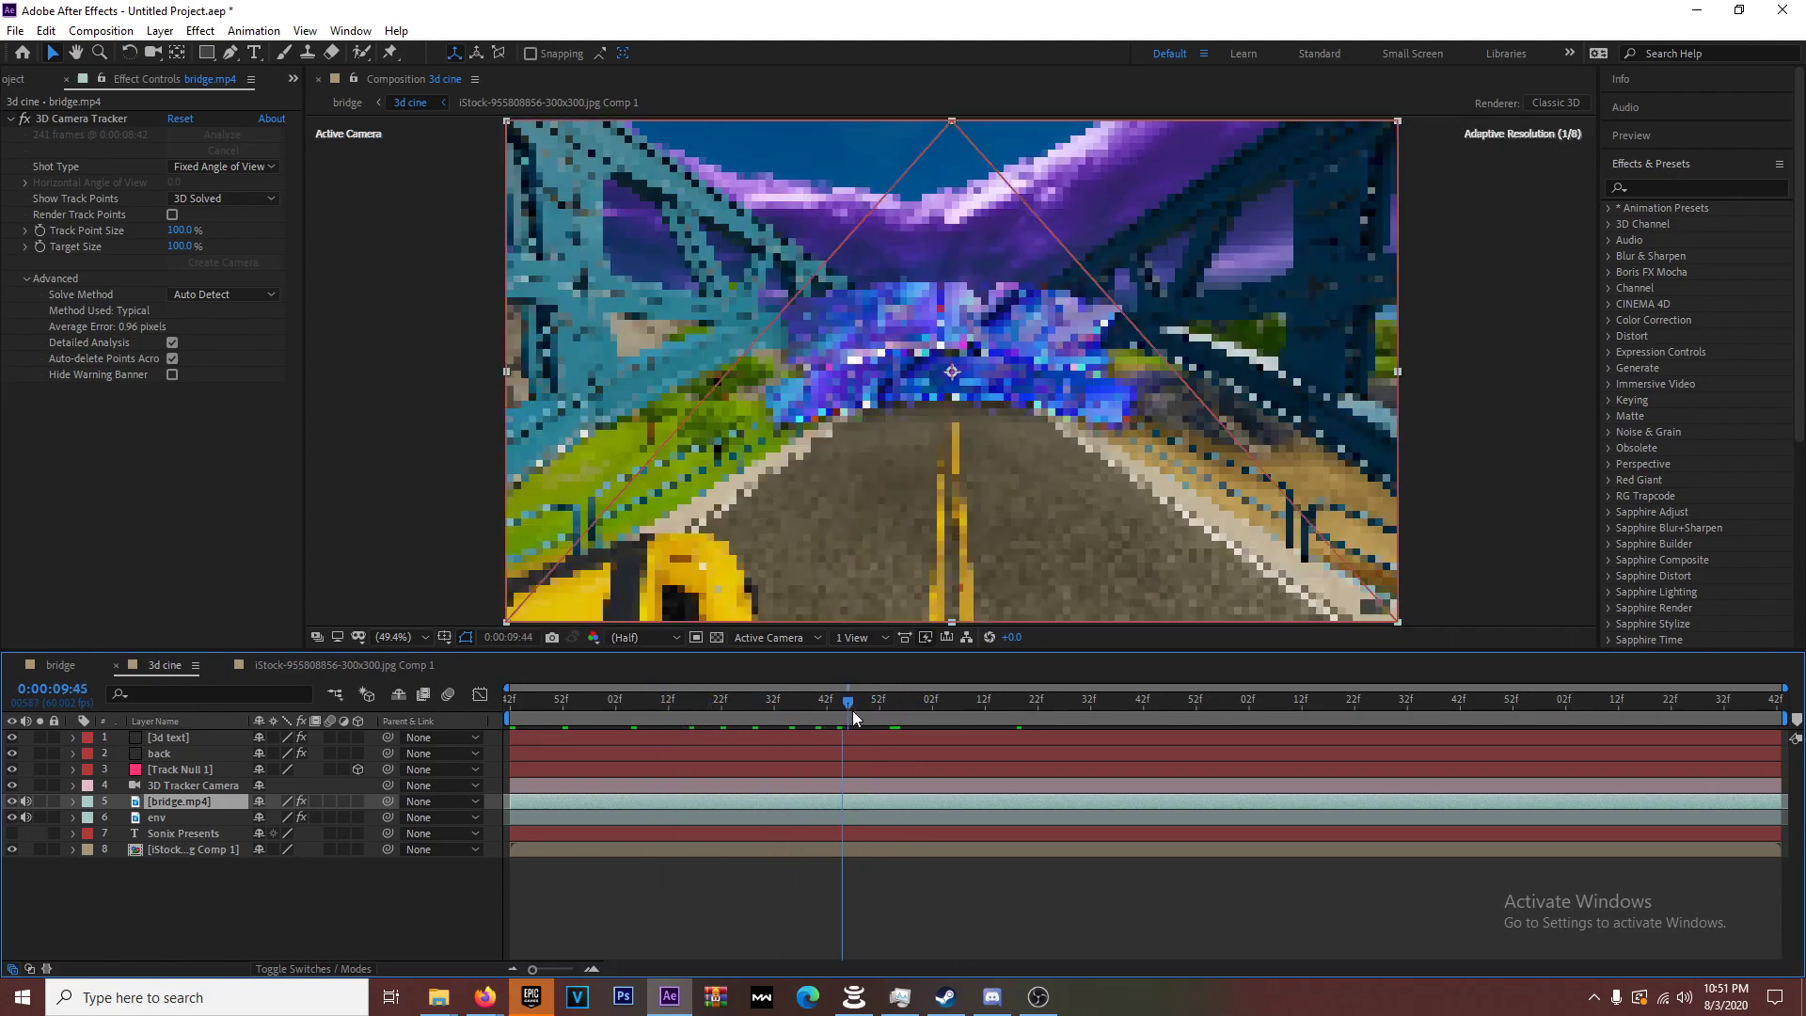
left_click(853, 709)
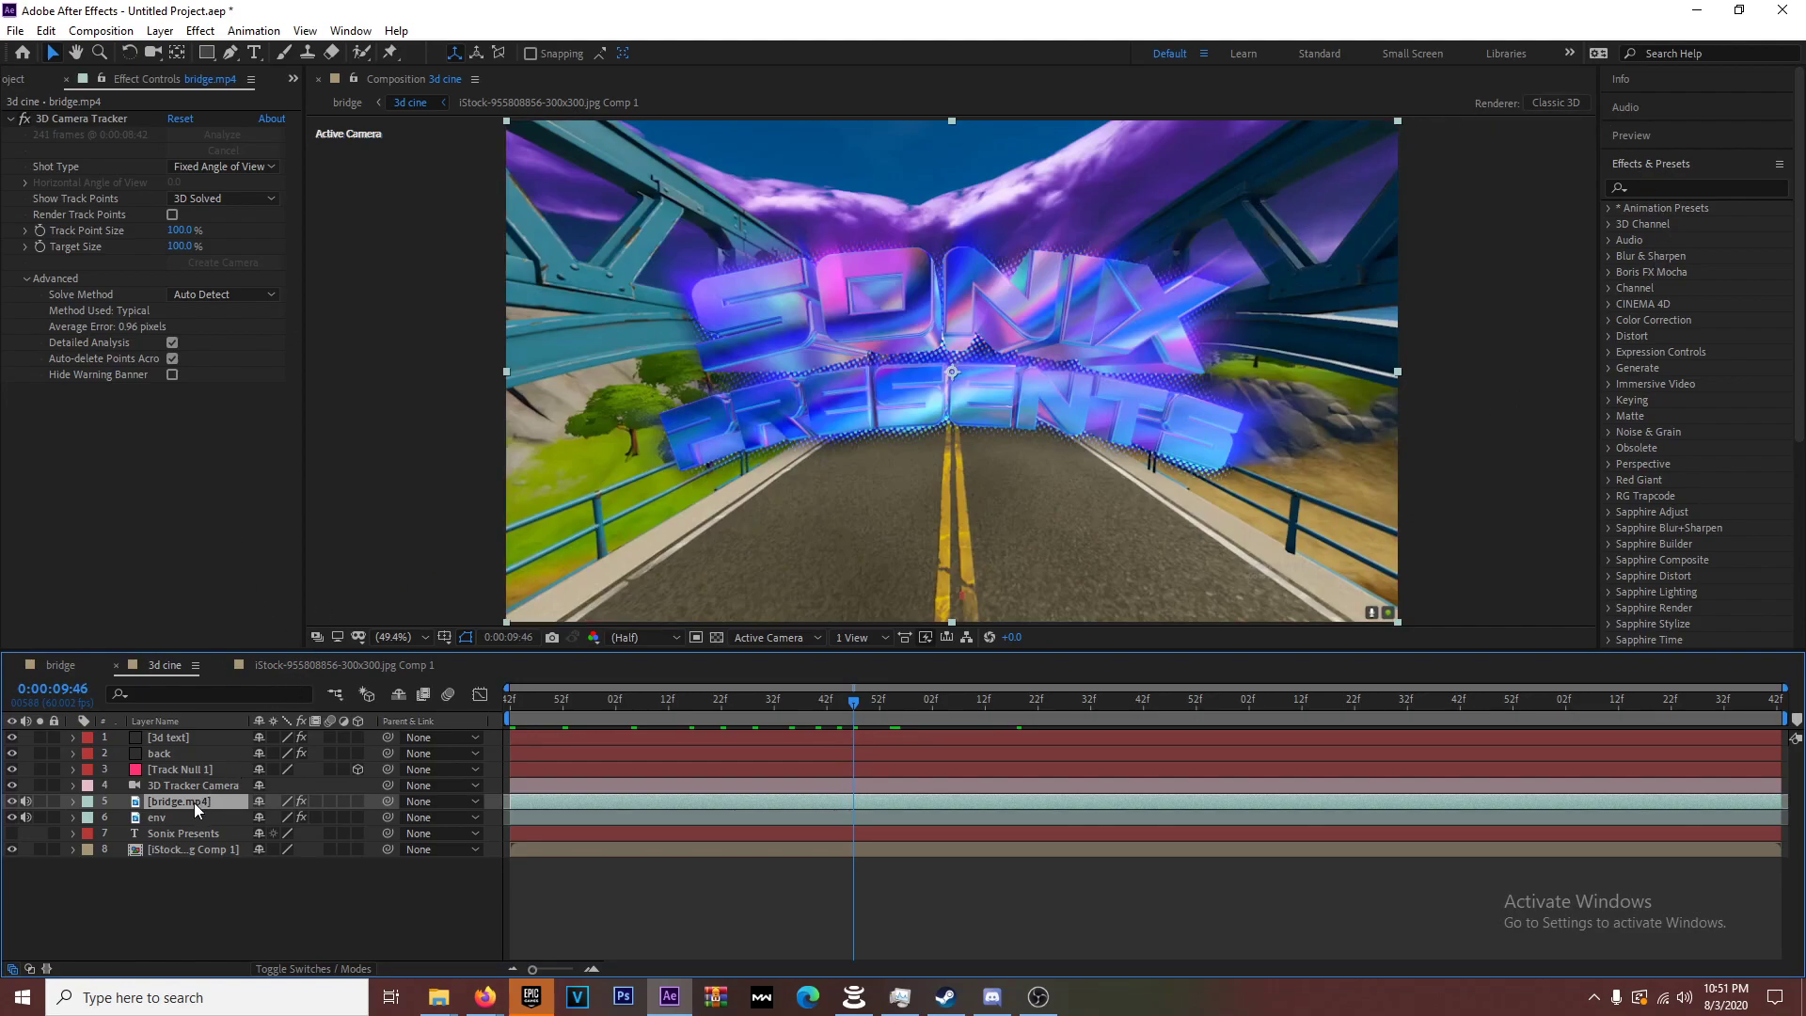
left_click(1699, 183)
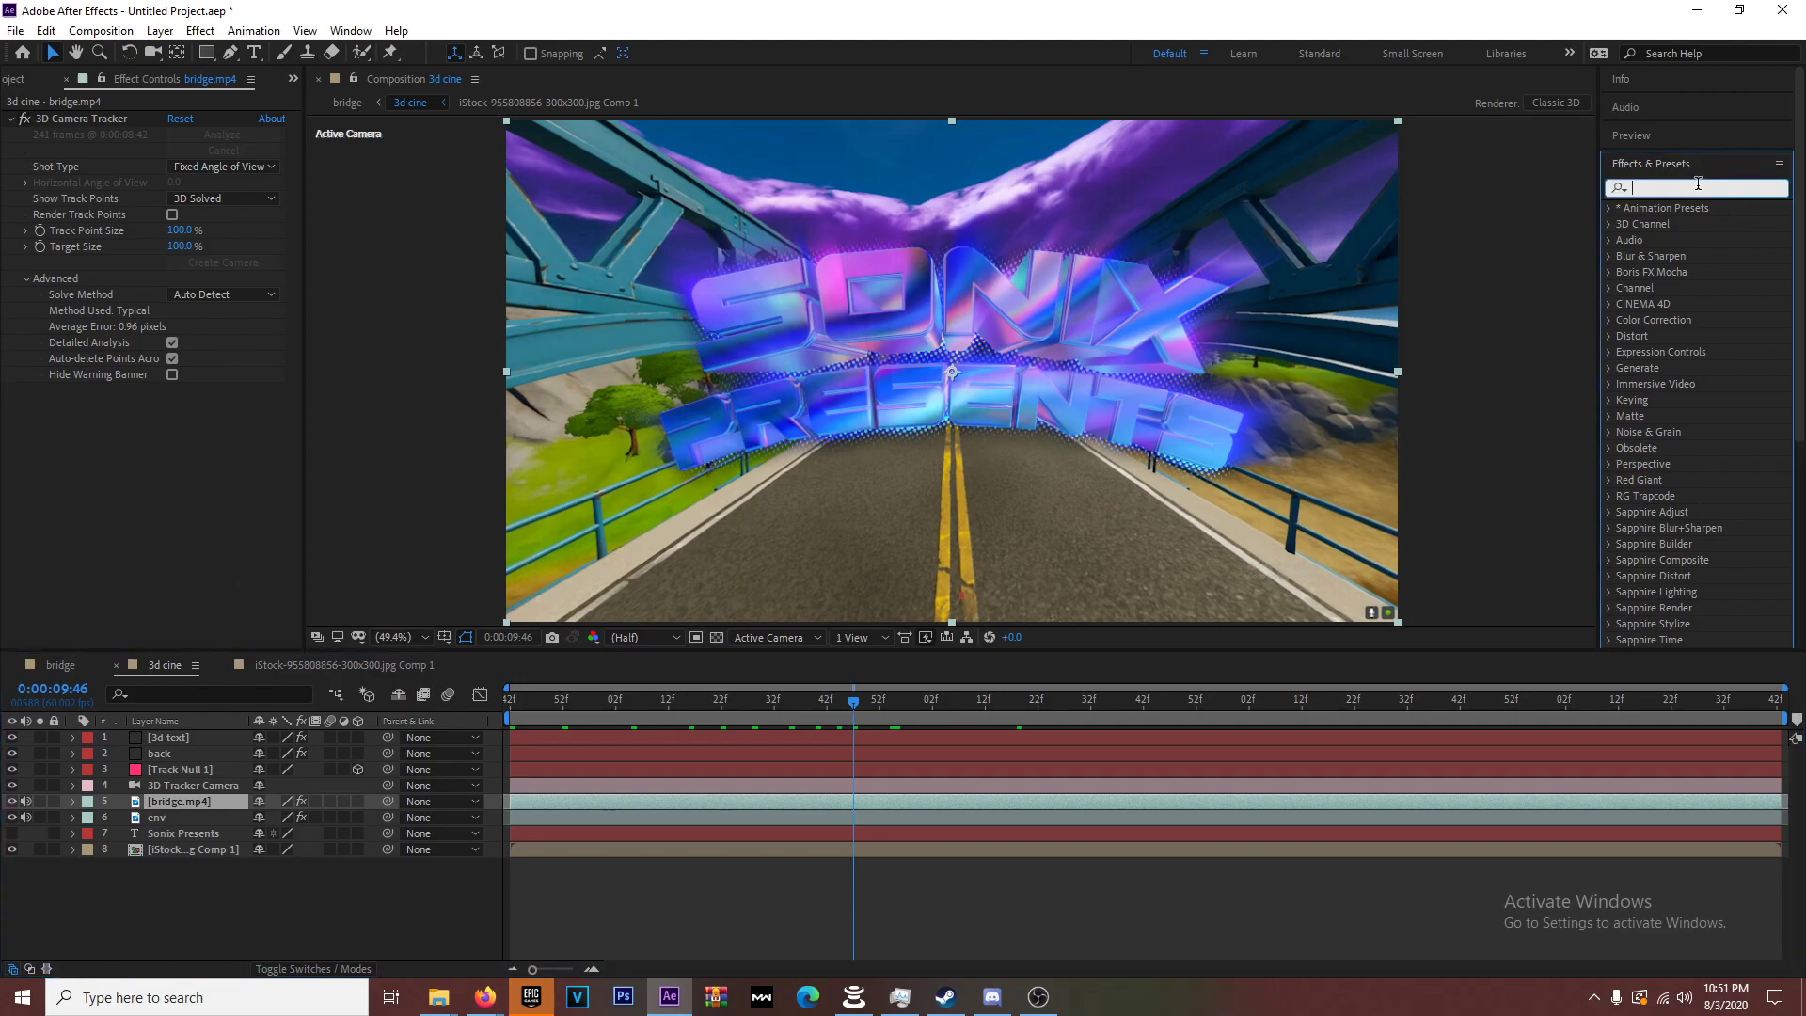
- Apply Gaussian Blur to bridge.mp4 and raise its Blurriness to 7.5
type("gaus")
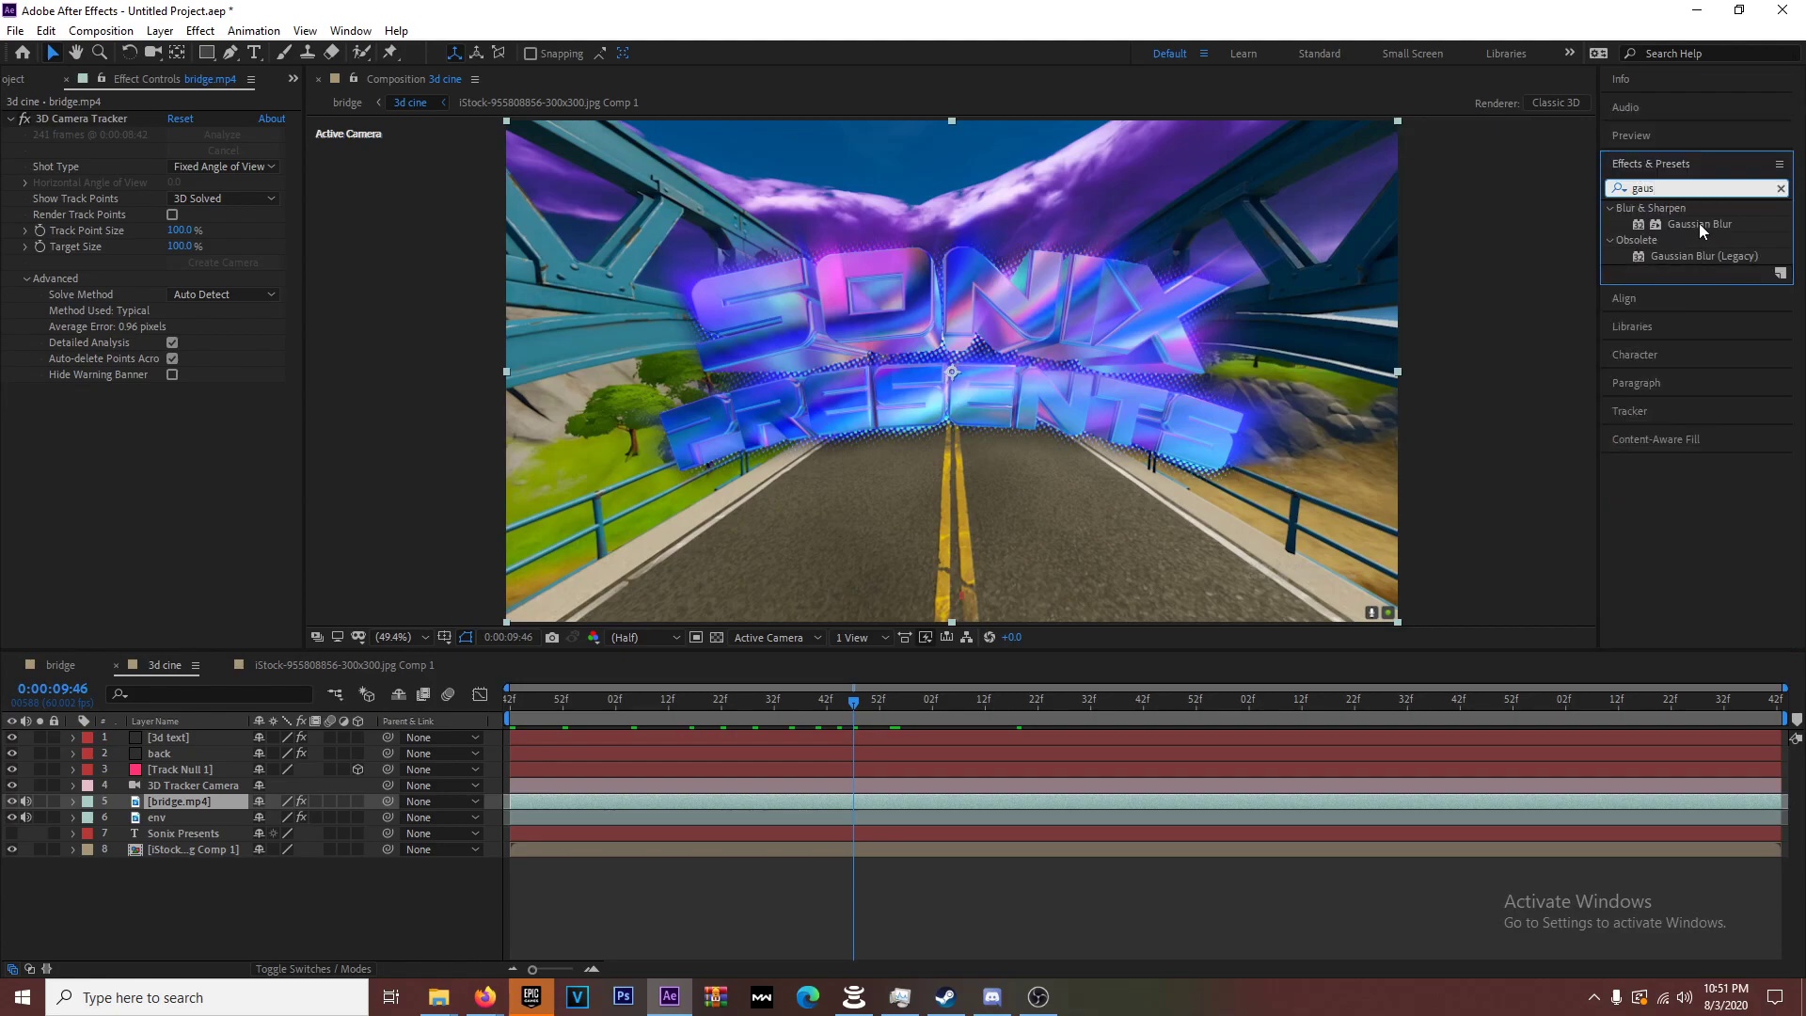
double_click(1698, 224)
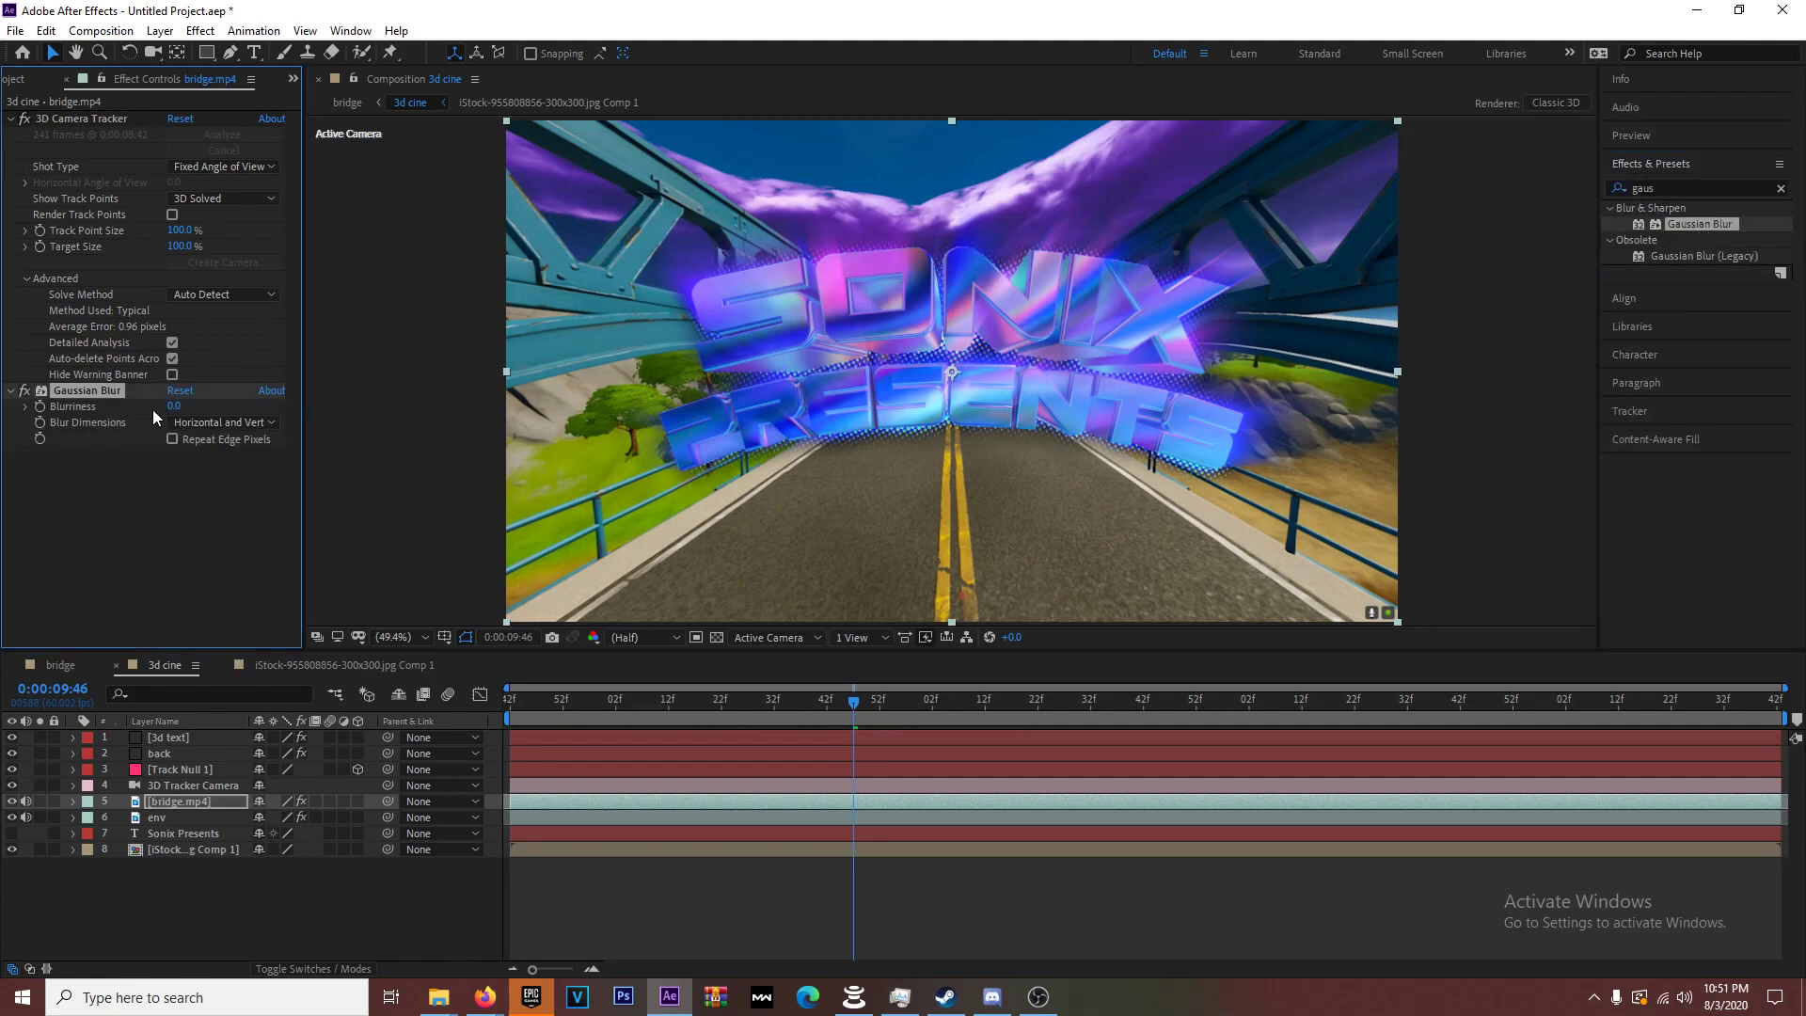
left_click_drag(173, 412, 211, 408)
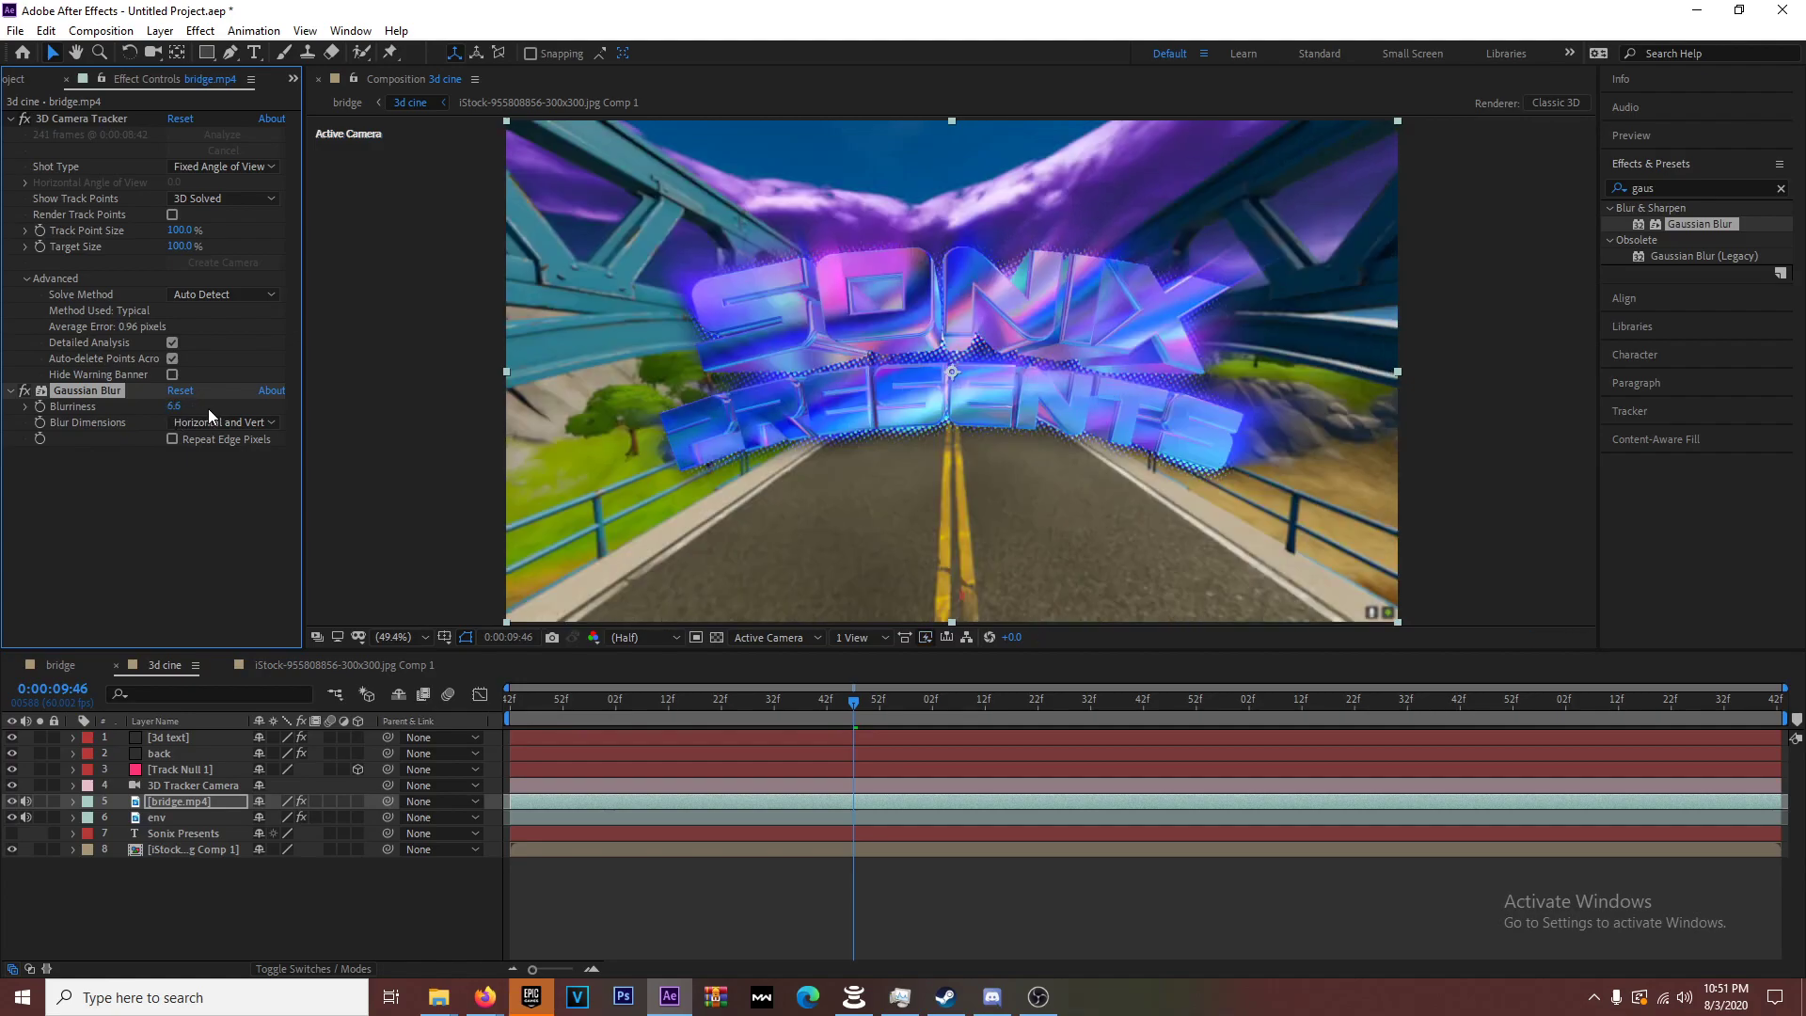
left_click_drag(190, 404, 198, 405)
left_click(1688, 188)
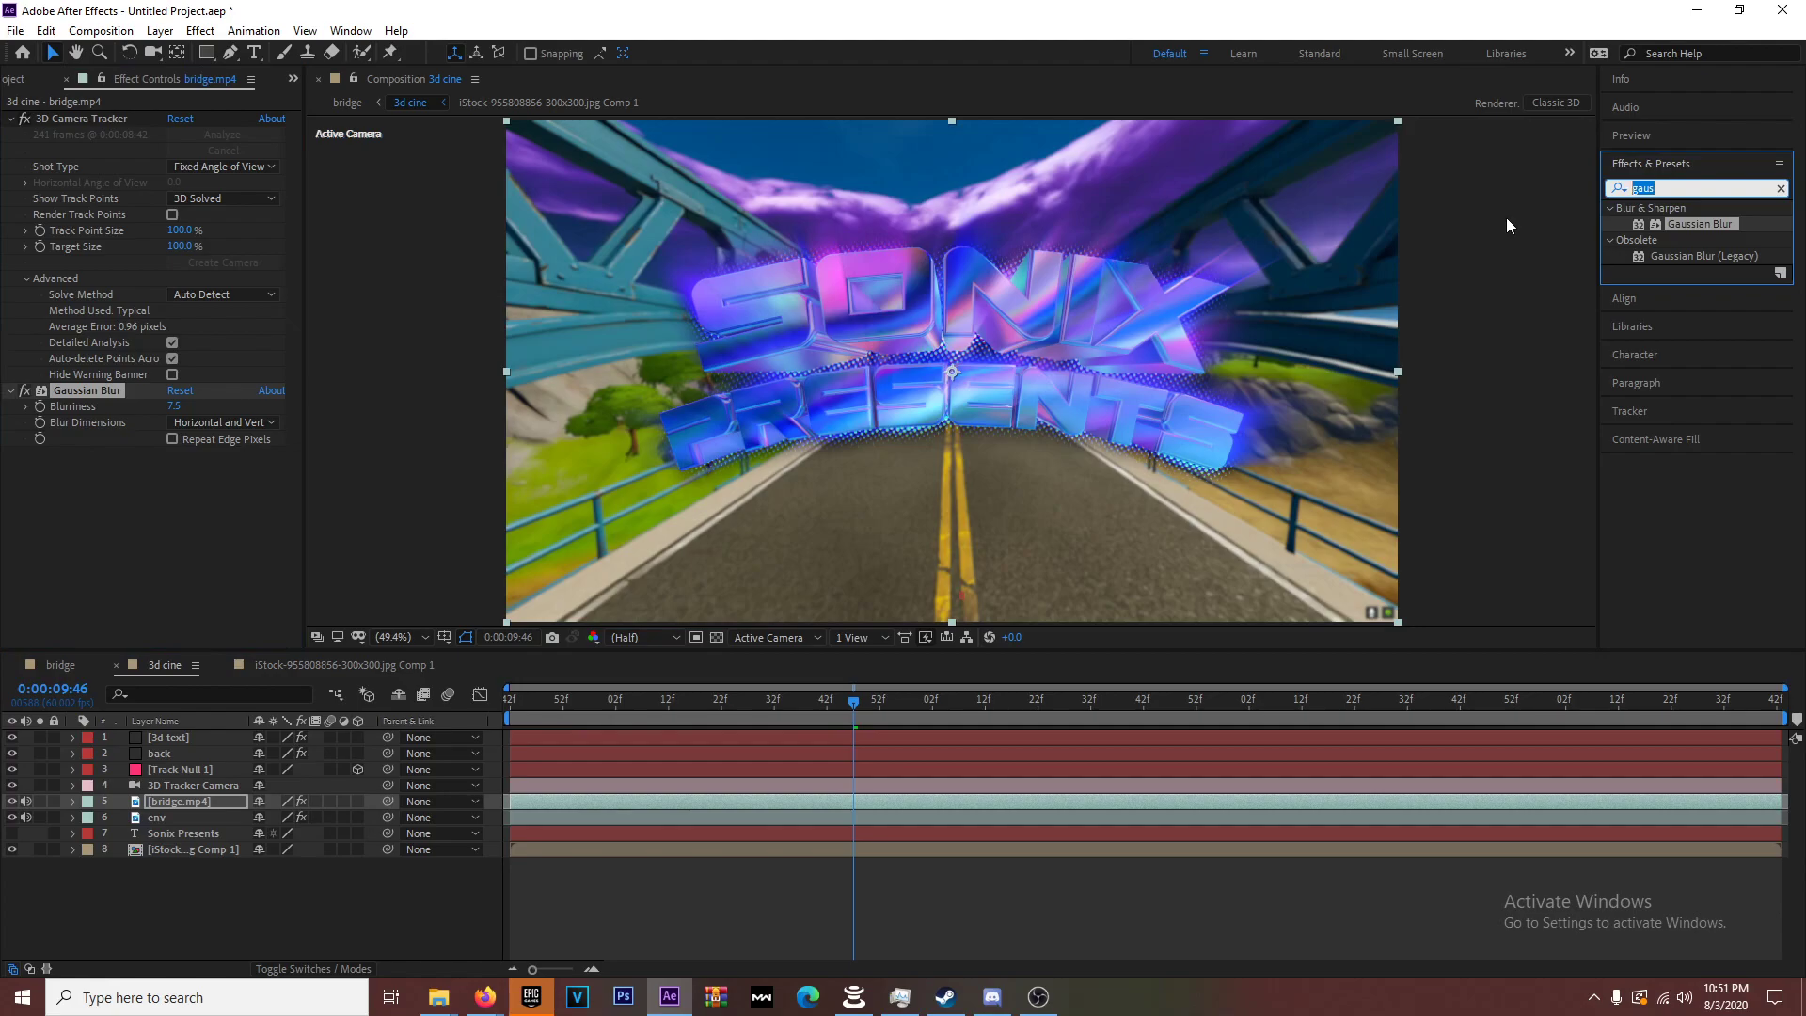
- Apply S_TimeWarpRGB to bridge.mp4, collapse both effects, and toggle its fx switch to compare
type("time")
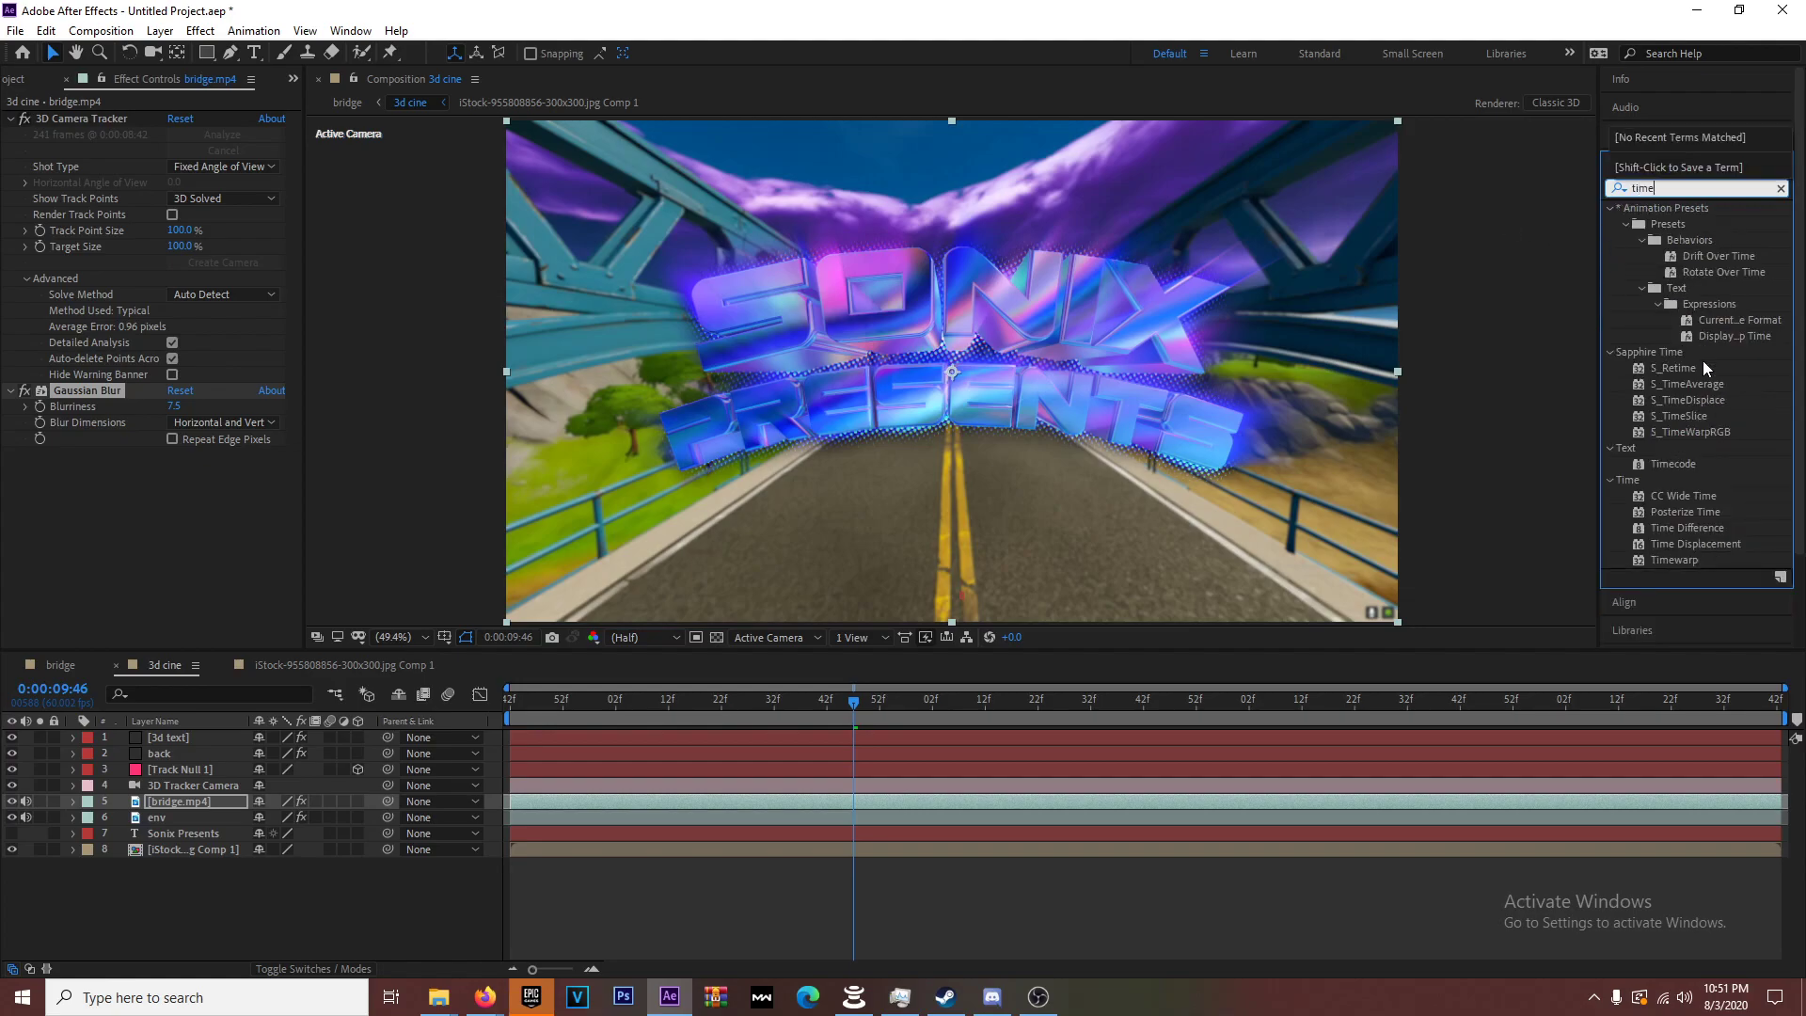
double_click(1708, 431)
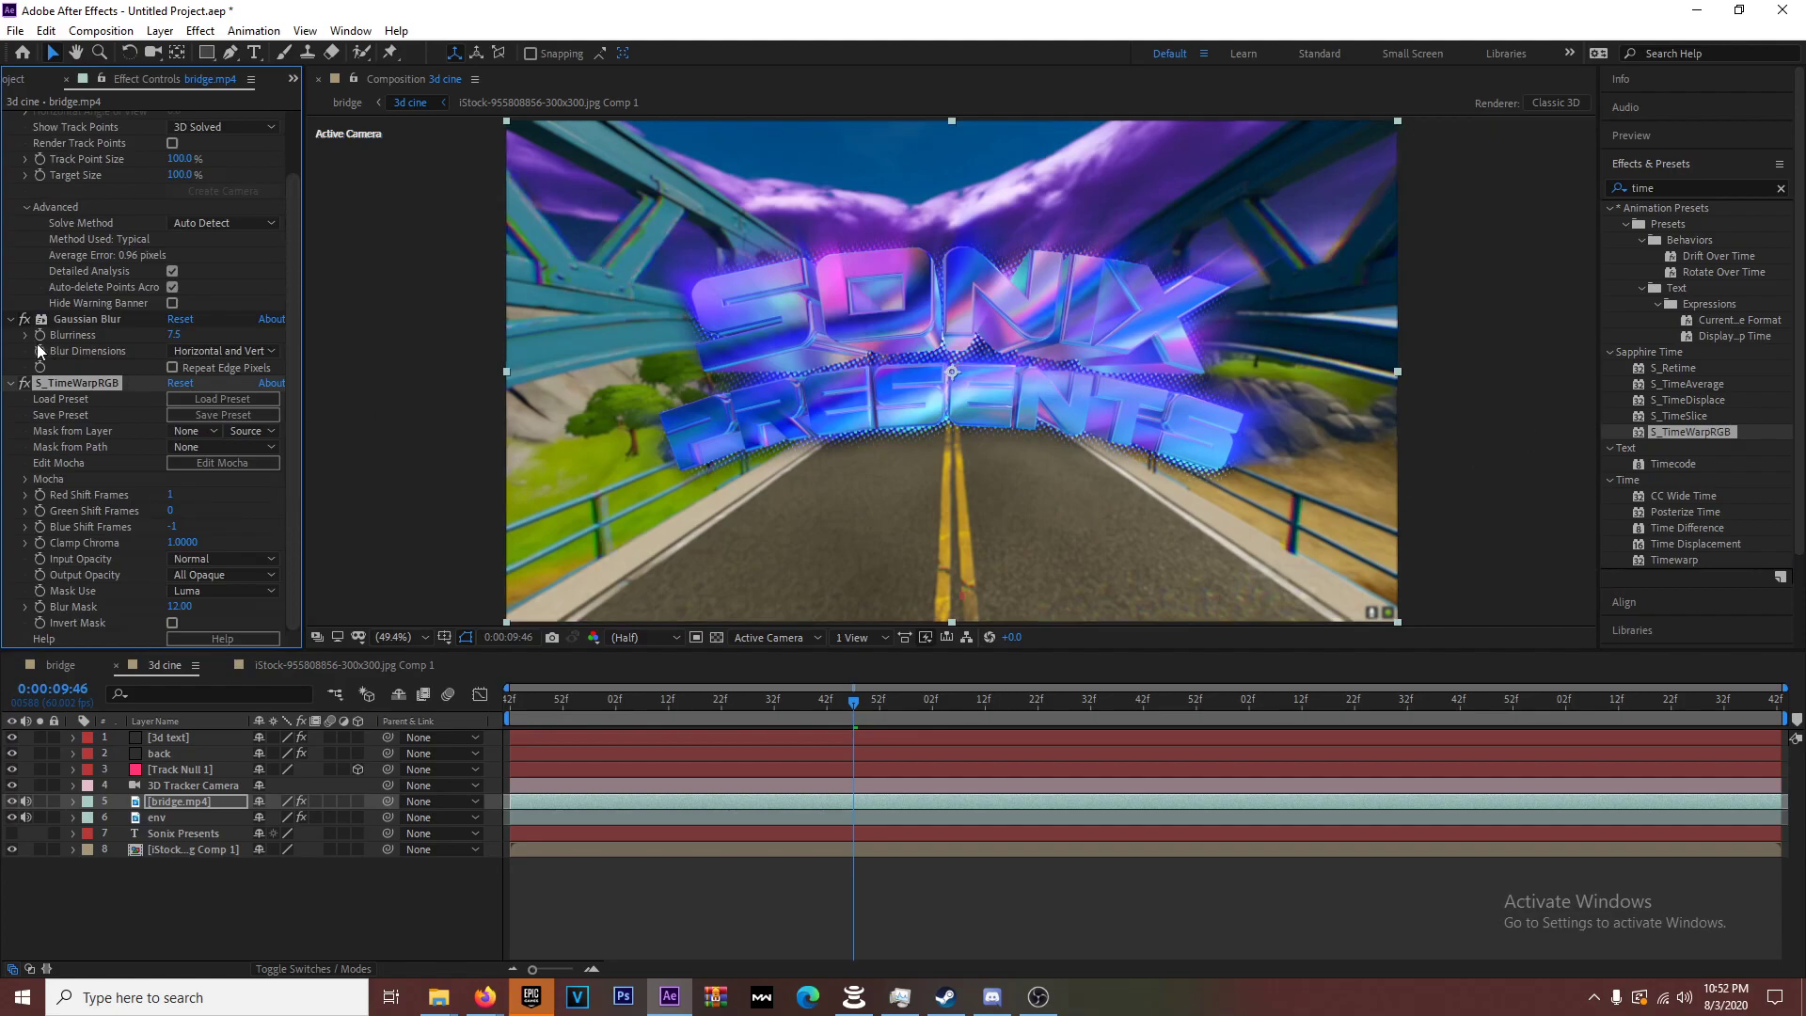
left_click(10, 321)
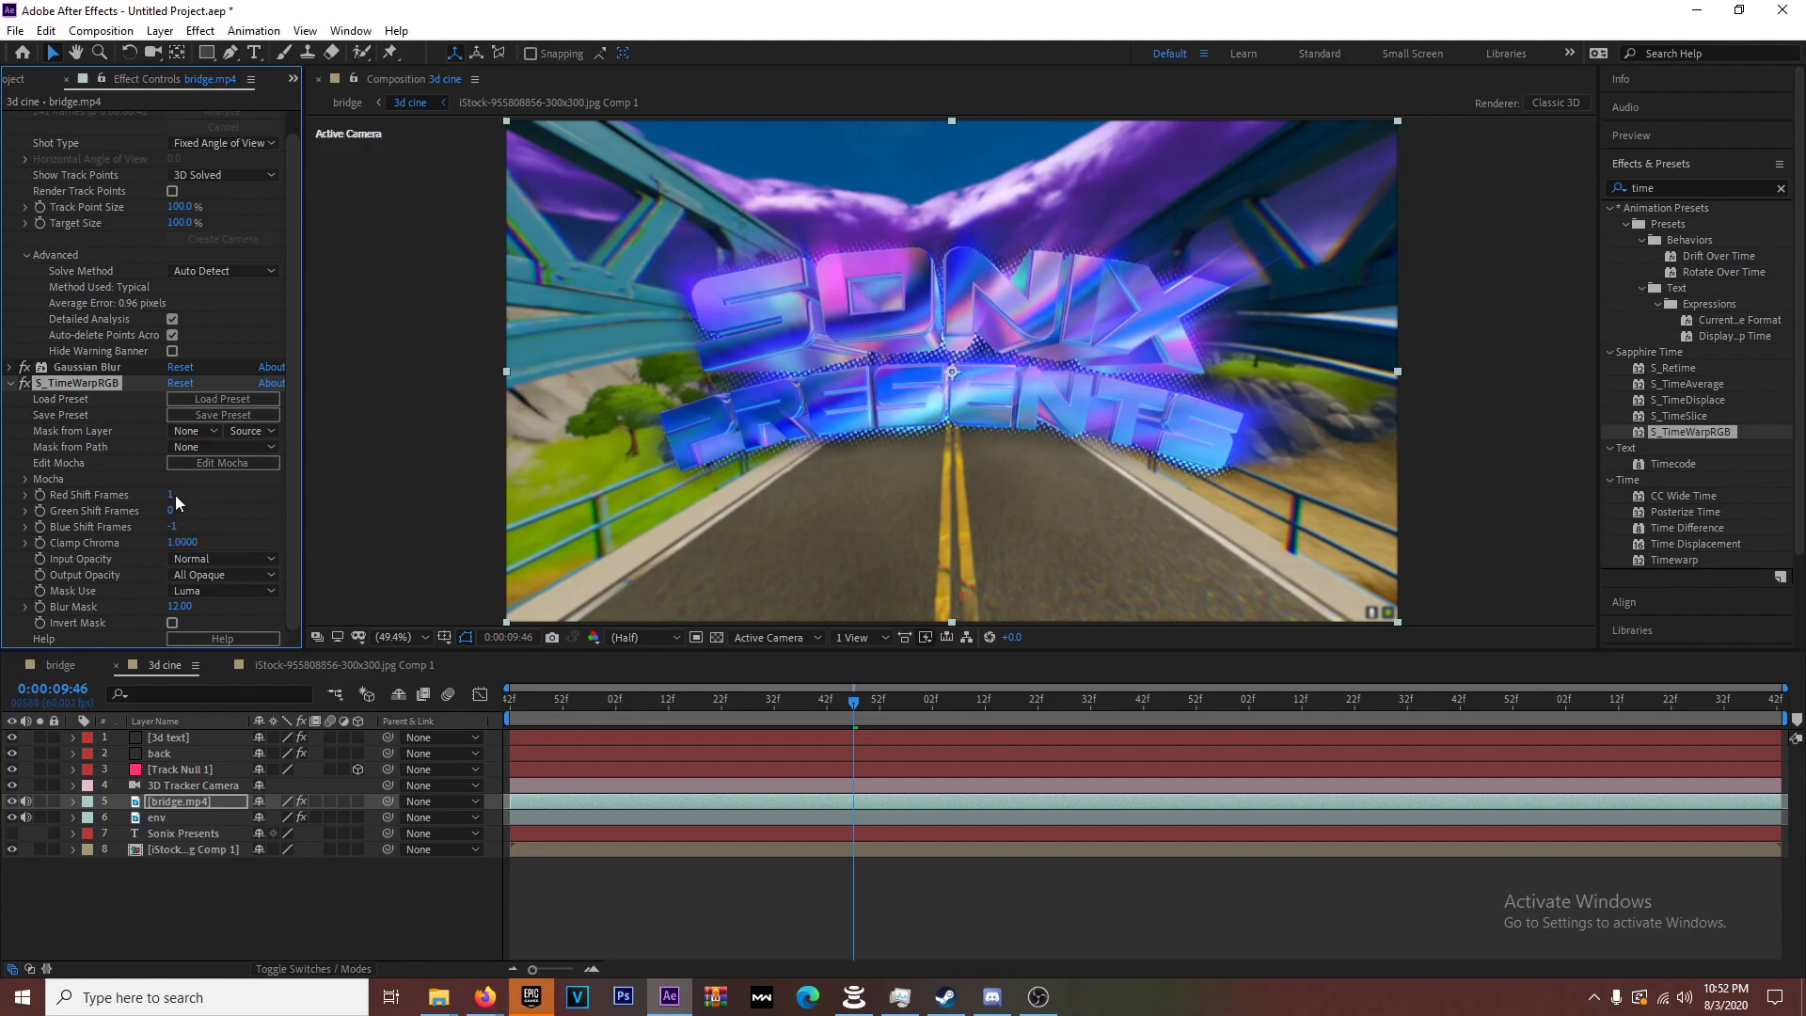
left_click(10, 383)
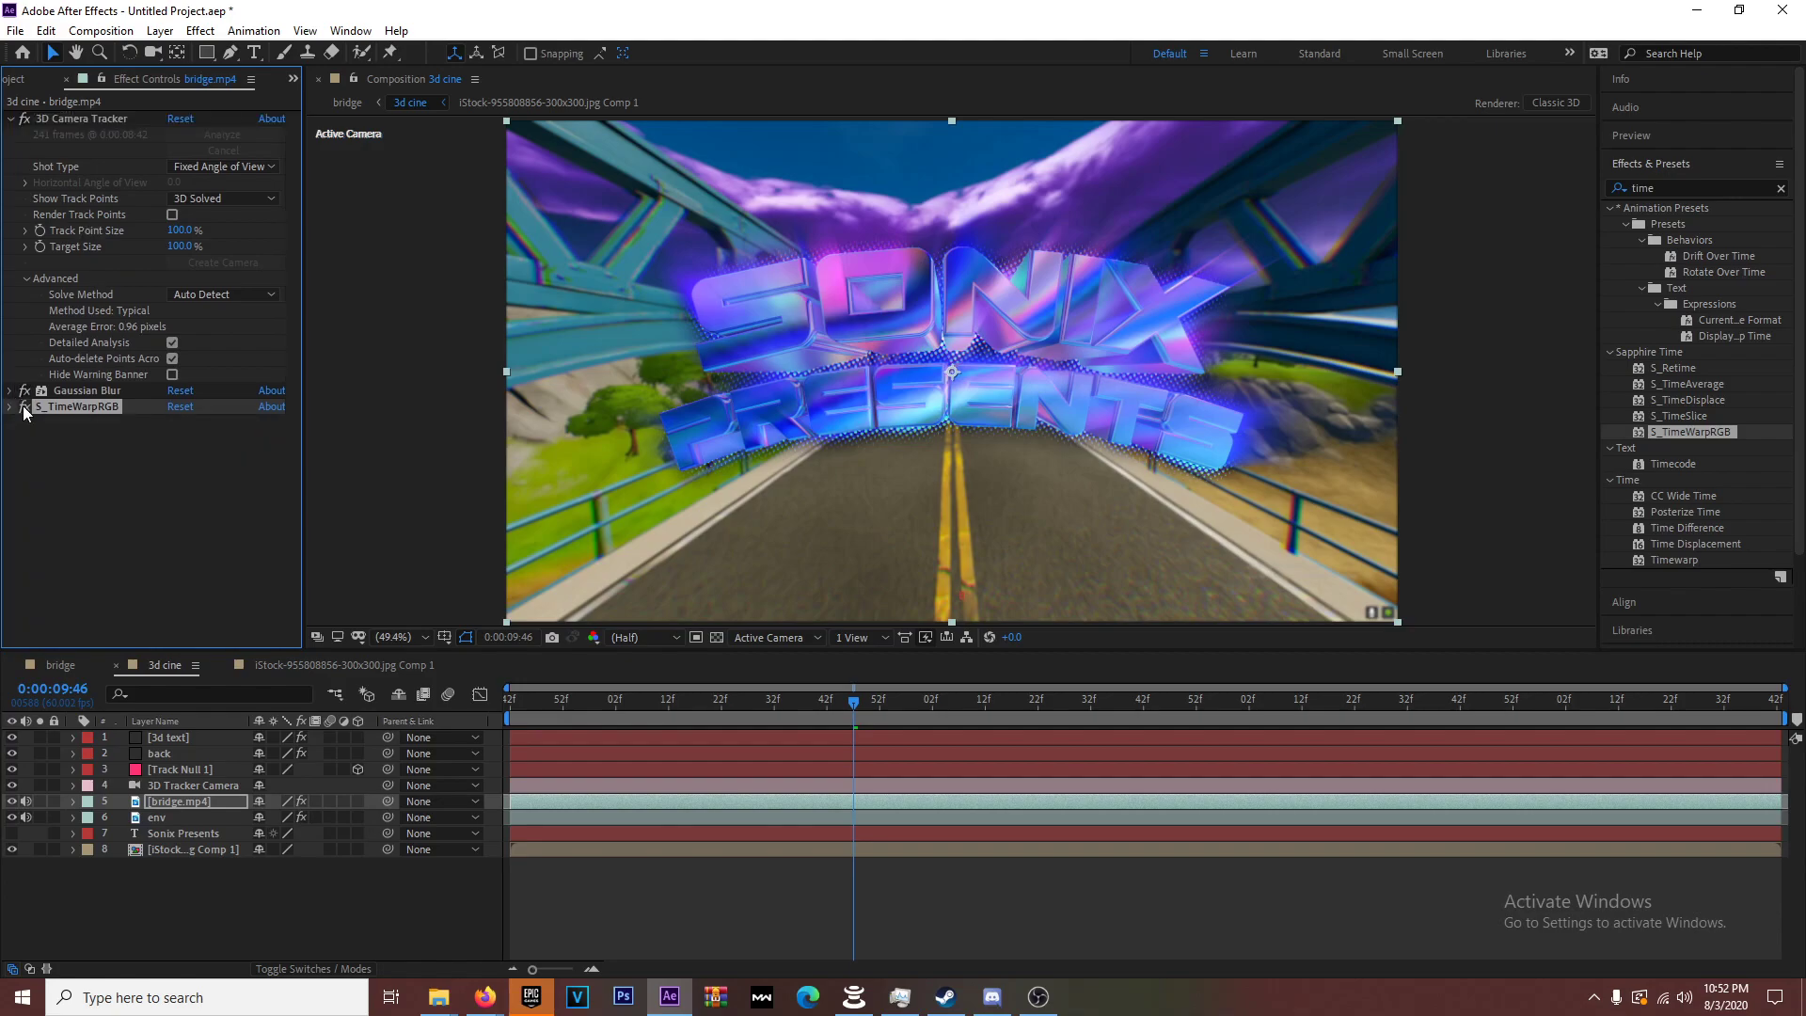
left_click(24, 406)
left_click(26, 407)
left_click(1673, 186)
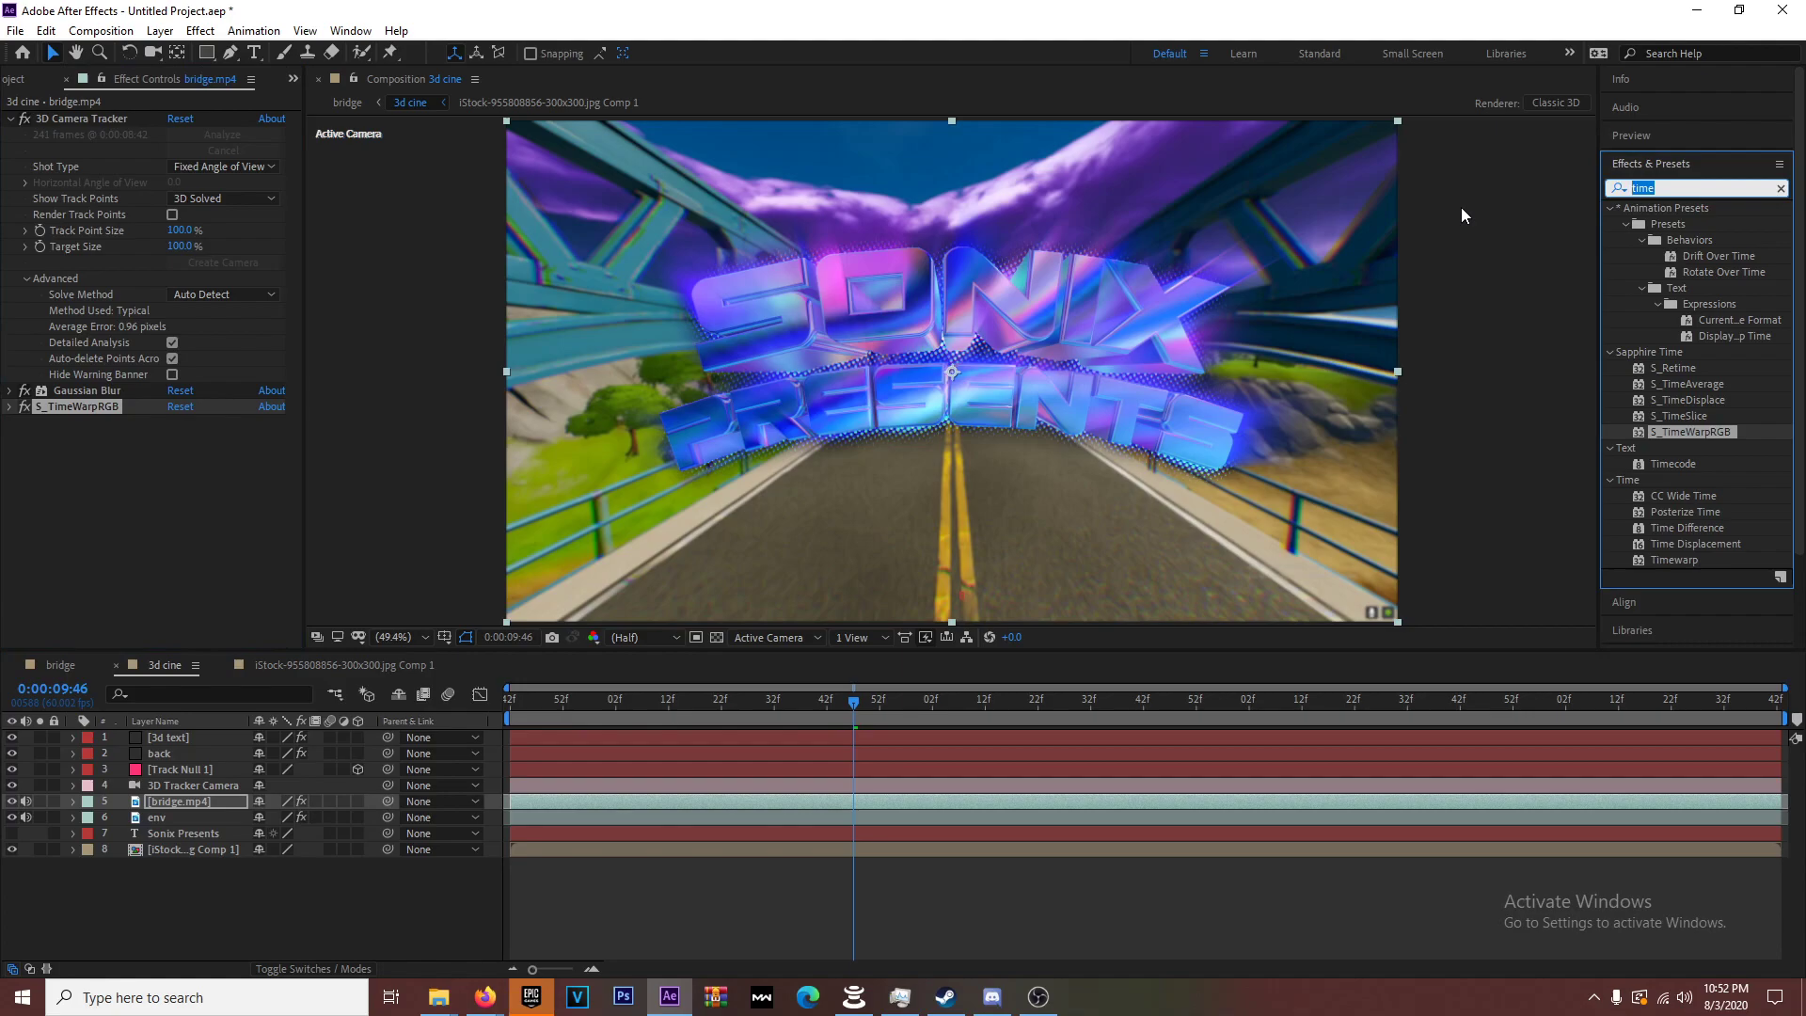
- Apply S_WarpFishEye to bridge.mp4 and set its Amount to -0.10
type("fishey")
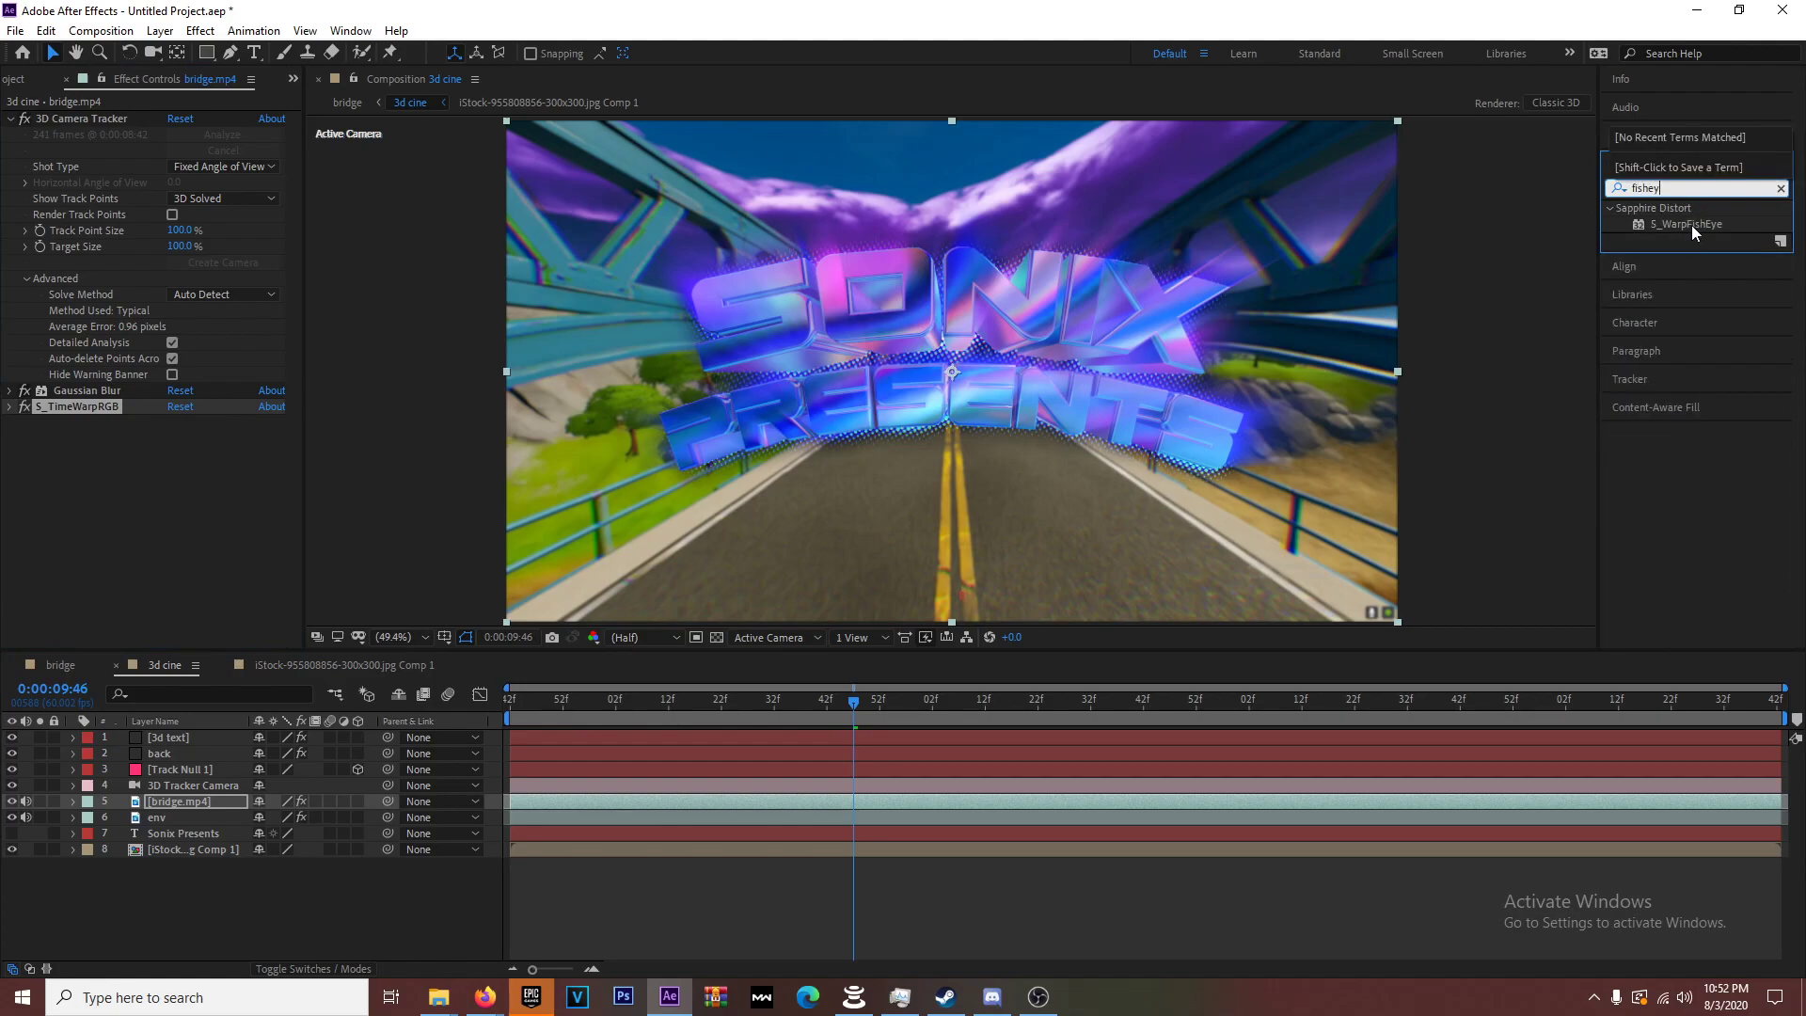
double_click(1676, 222)
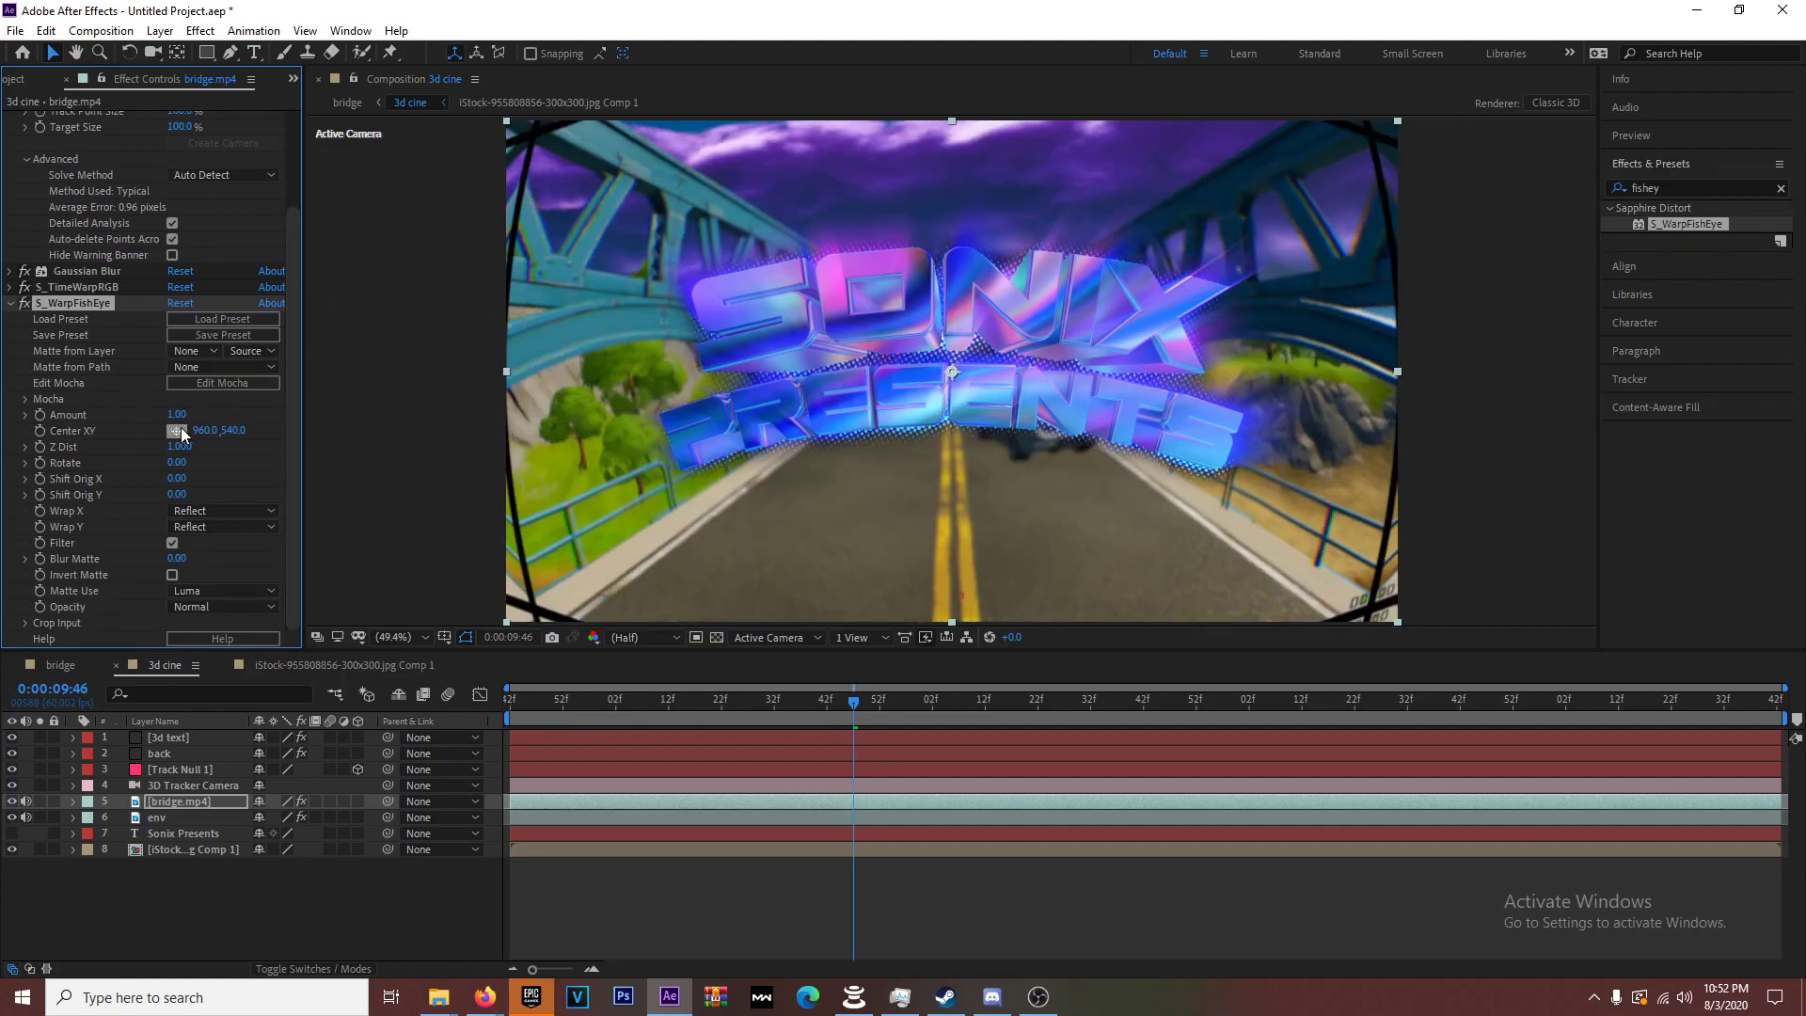
left_click(177, 415)
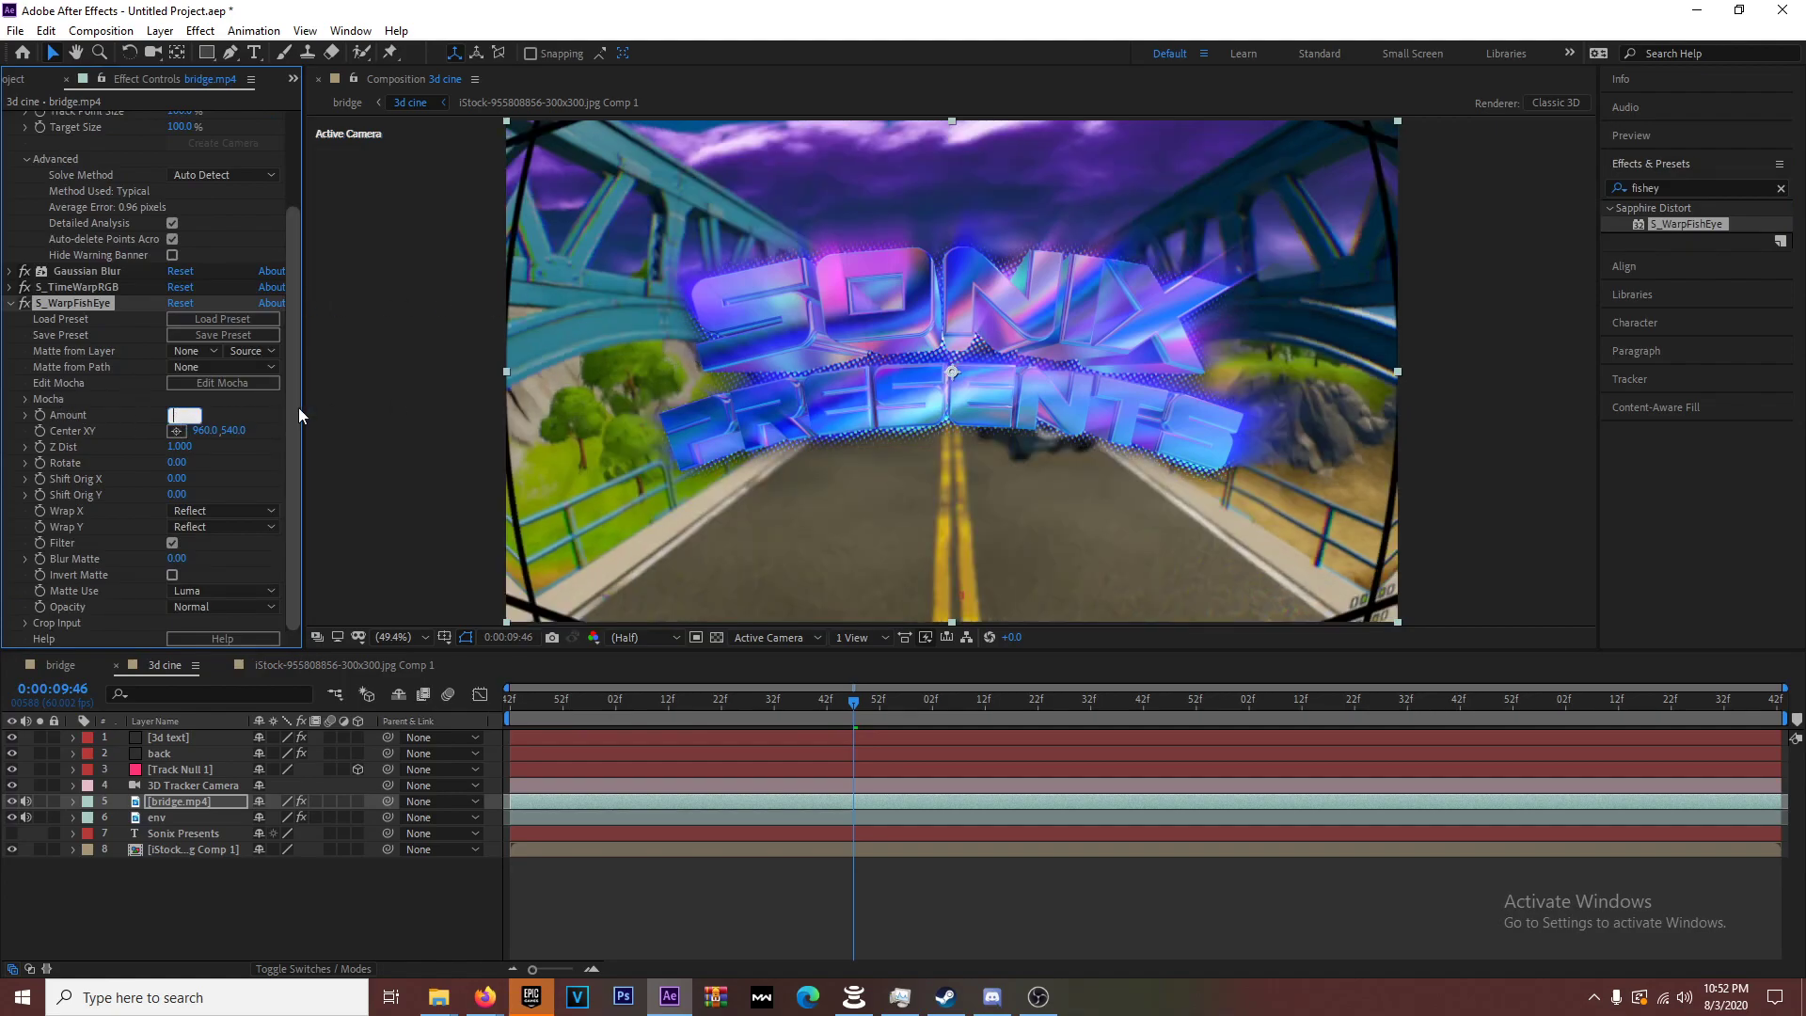
type("-0.1")
key("Return")
- Scrub through the shot to preview the warped title, then collapse the fisheye effect
left_click(759, 698)
left_click_drag(745, 708, 652, 707)
left_click(23, 304)
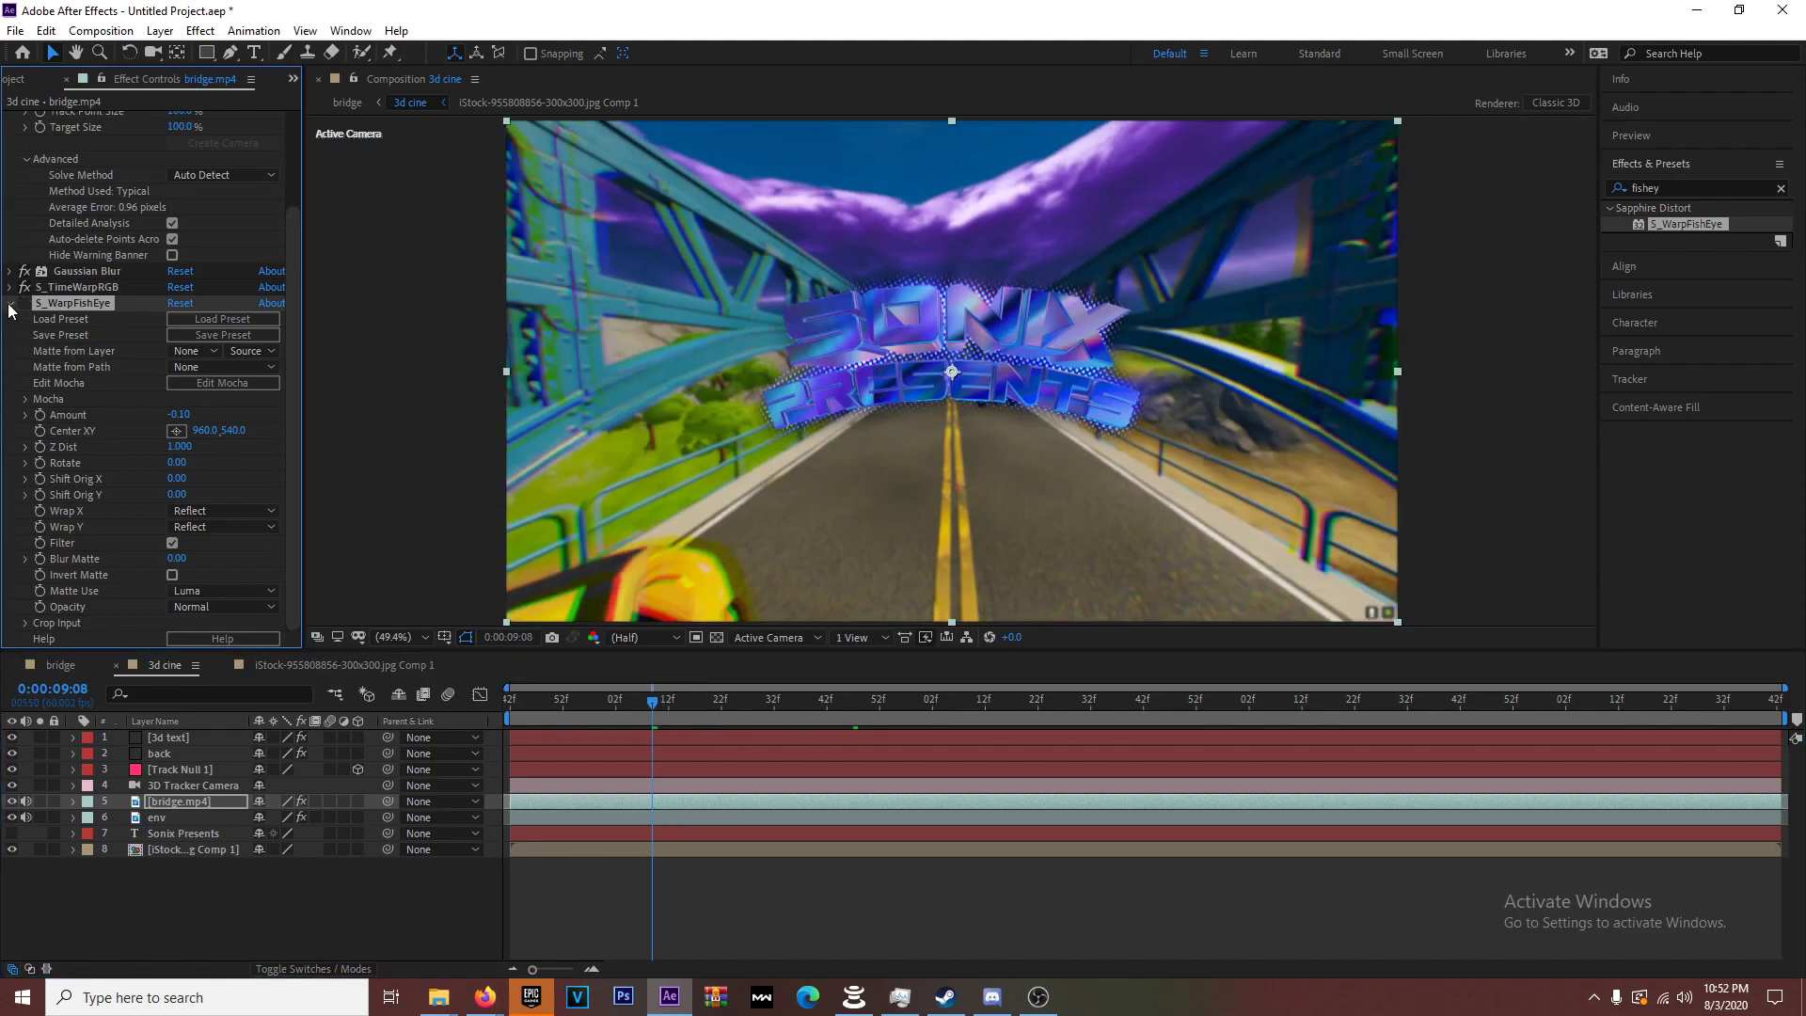
left_click(12, 304)
left_click_drag(653, 708, 1116, 702)
left_click_drag(901, 703, 861, 706)
left_click(778, 701)
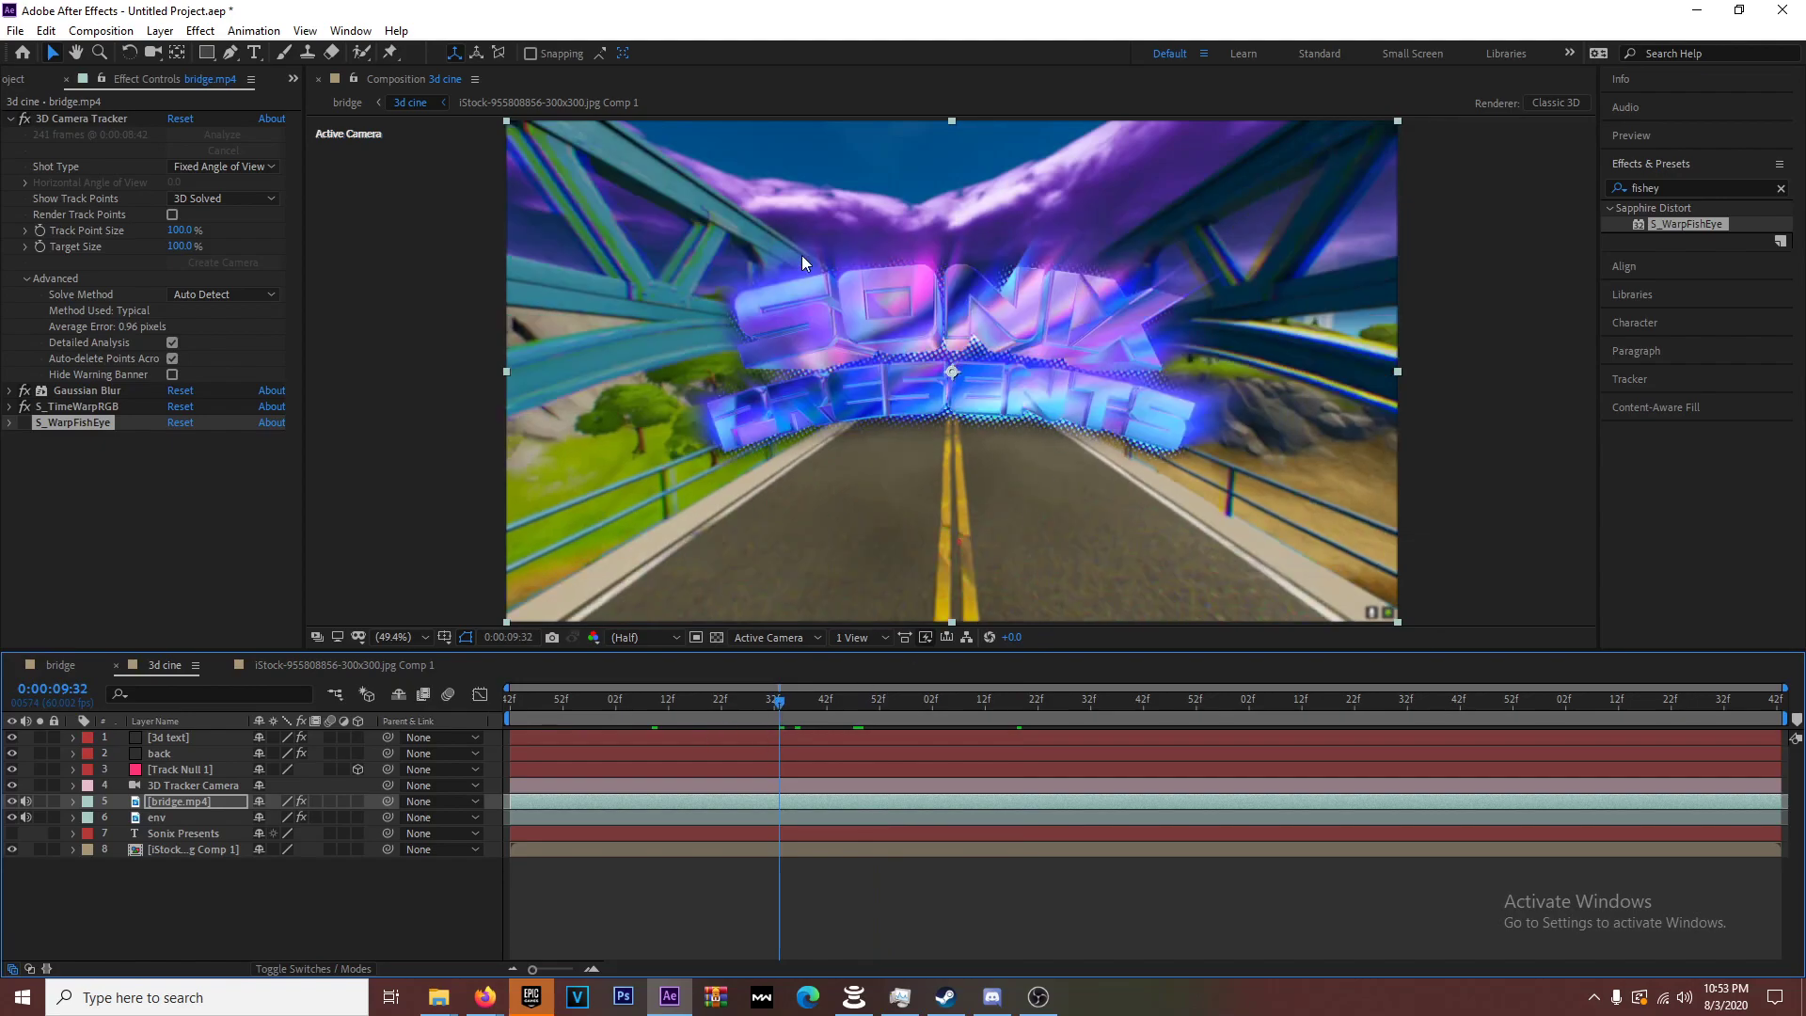
- Scrub across the shot to preview the title from its first appearance to filling the frame
left_click_drag(843, 708, 1476, 702)
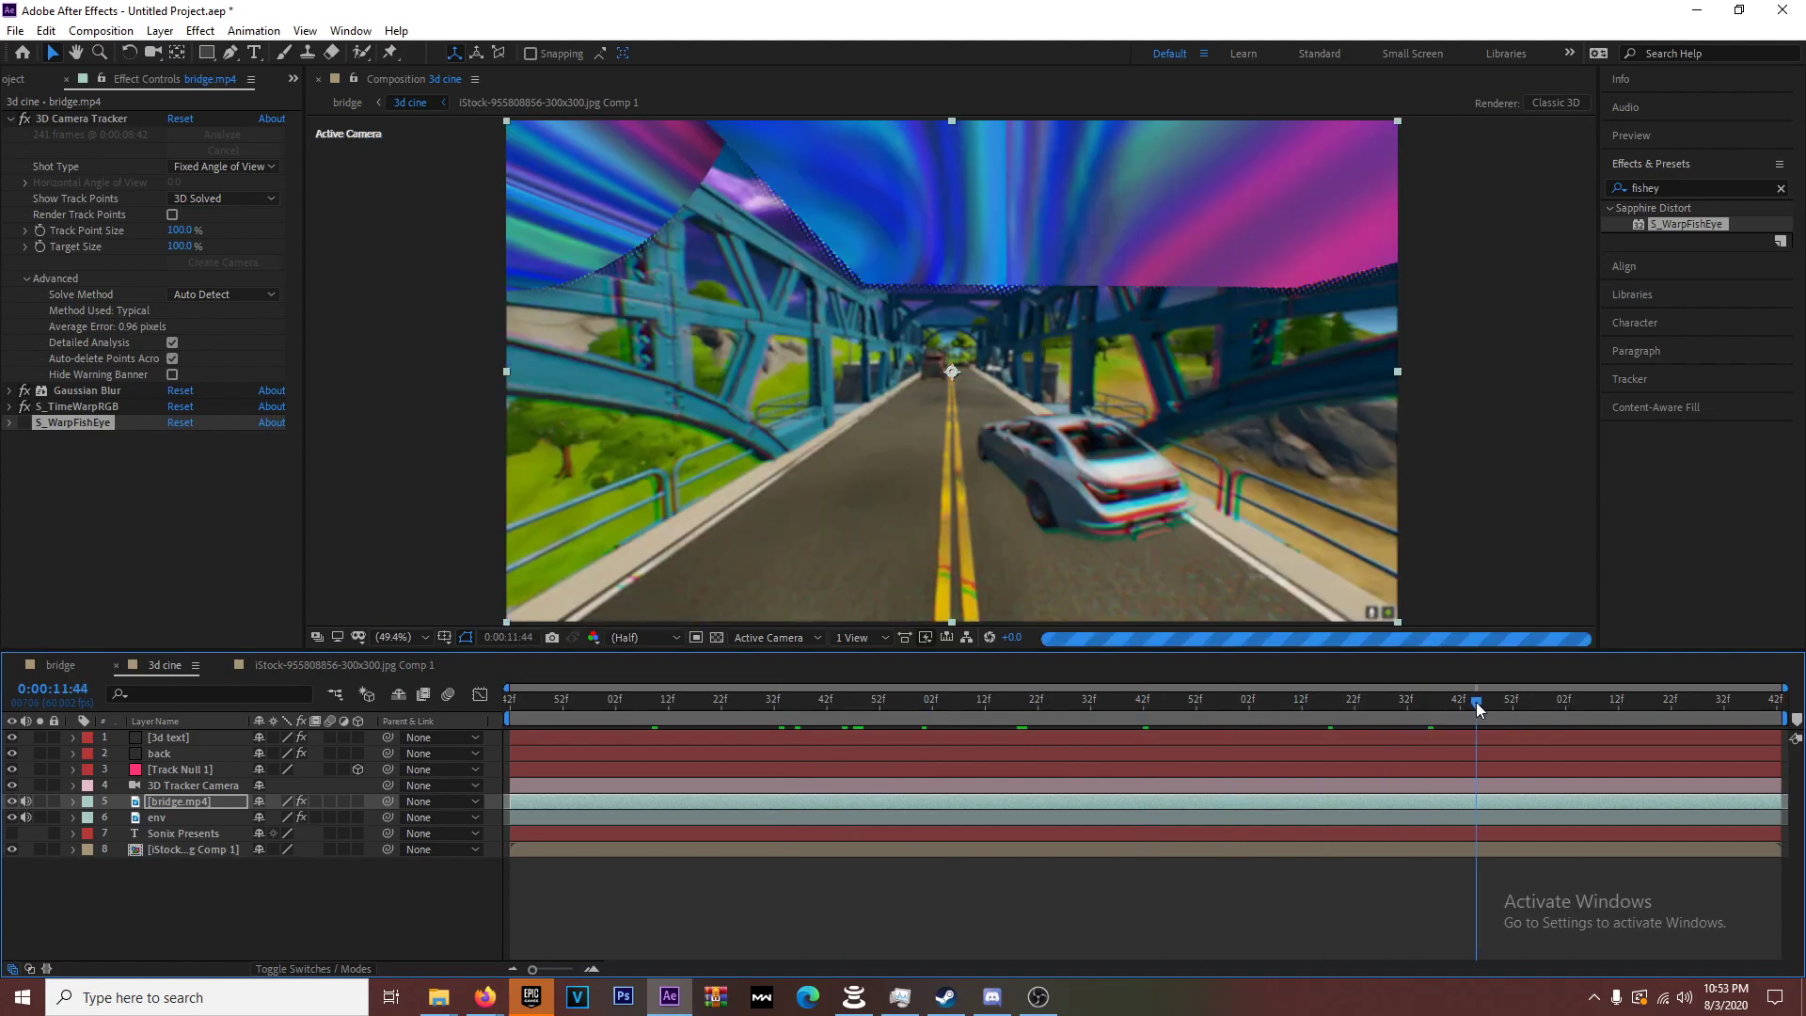
left_click_drag(657, 709, 465, 710)
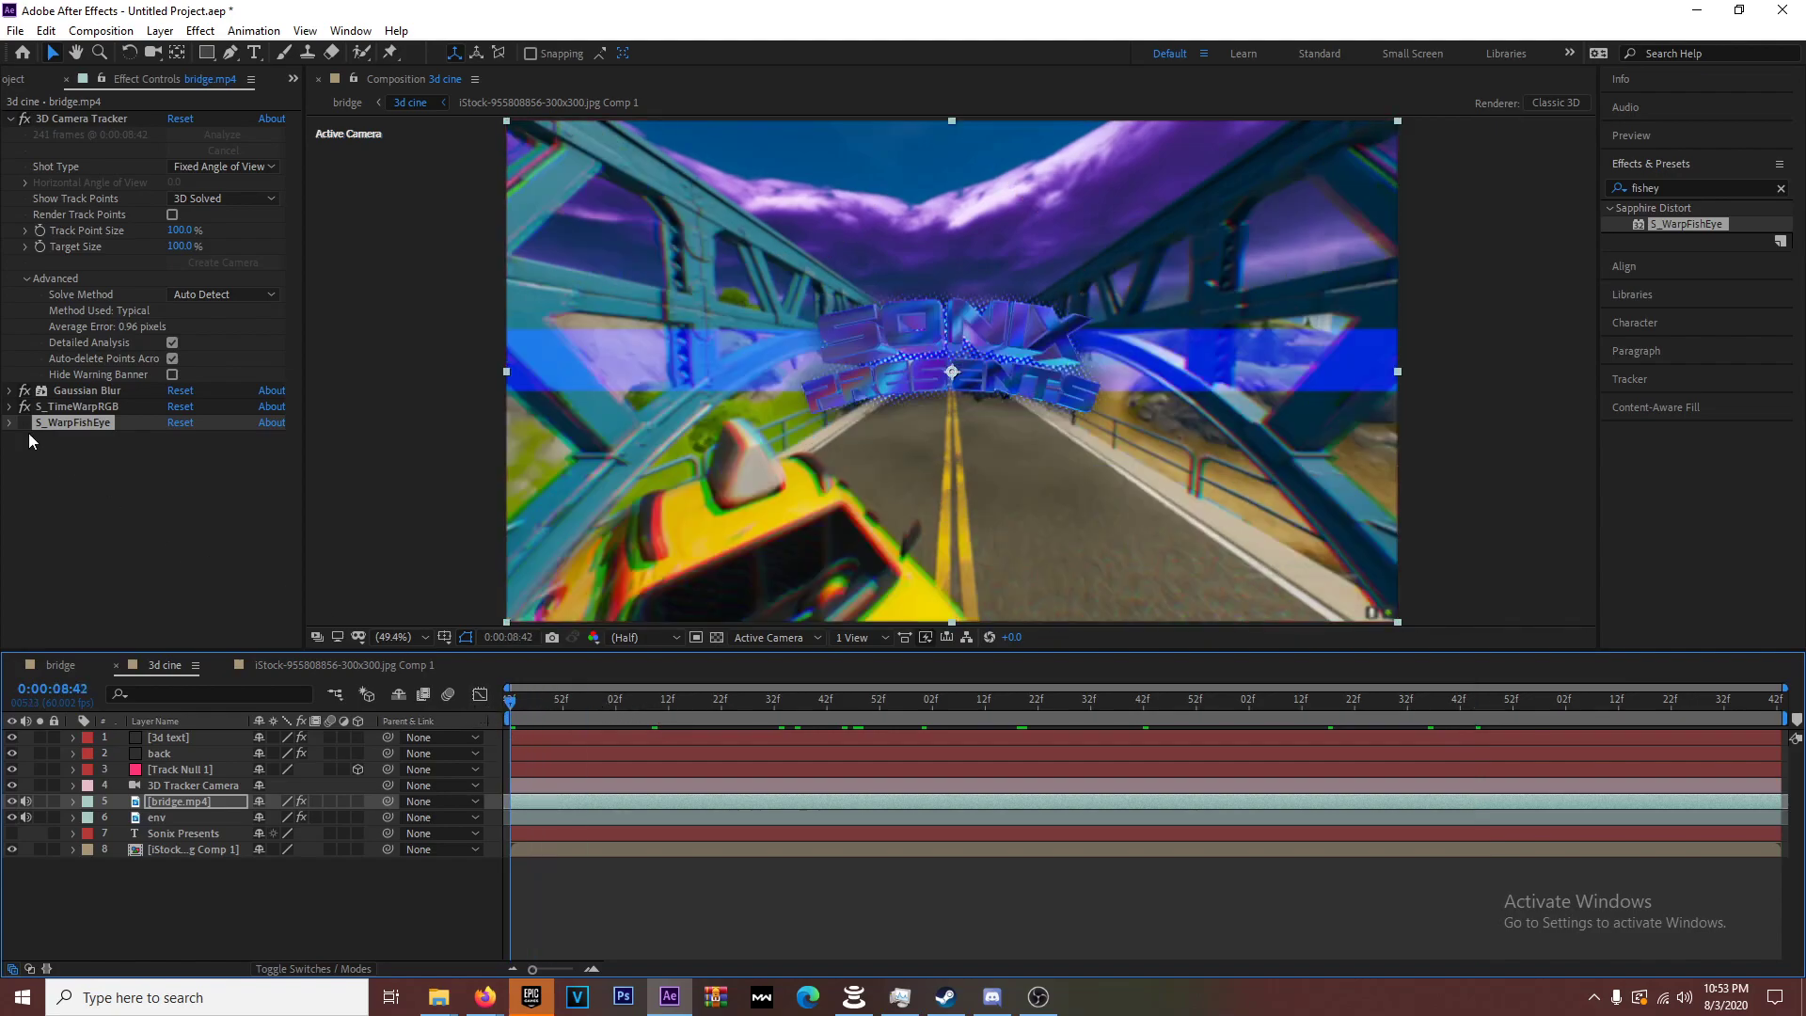
left_click_drag(604, 704, 805, 704)
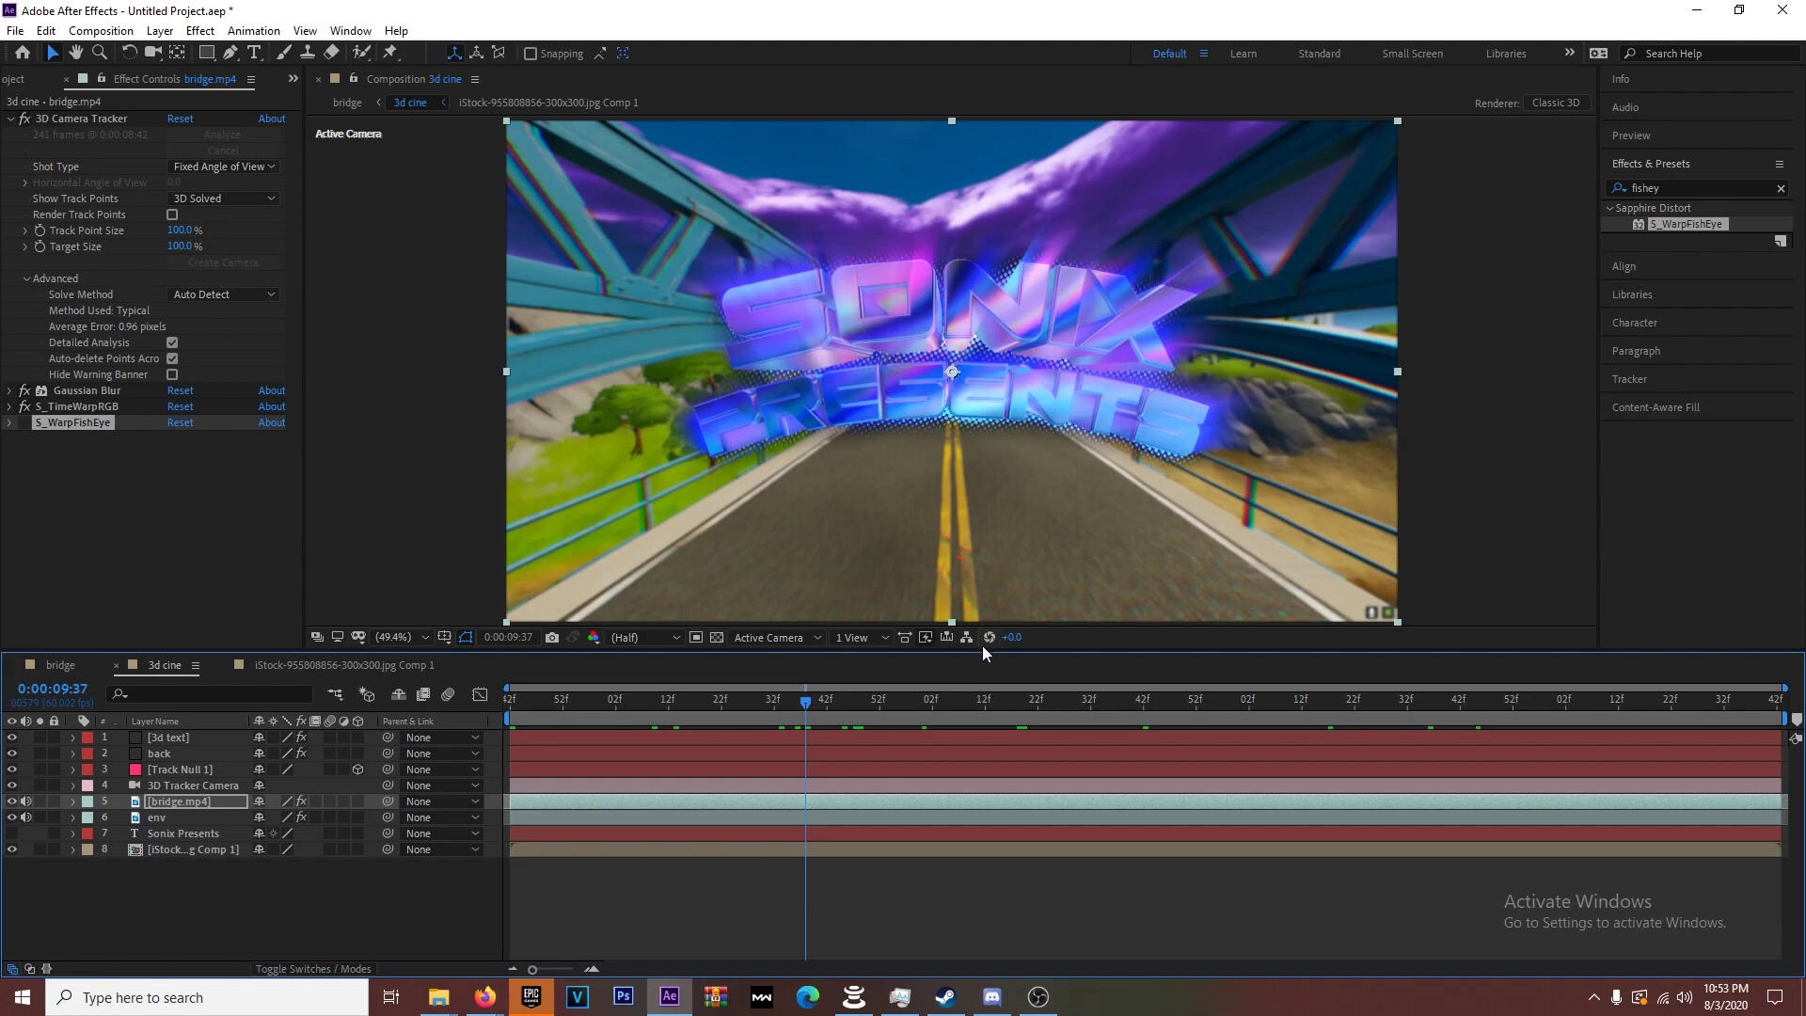
left_click_drag(894, 703, 1075, 702)
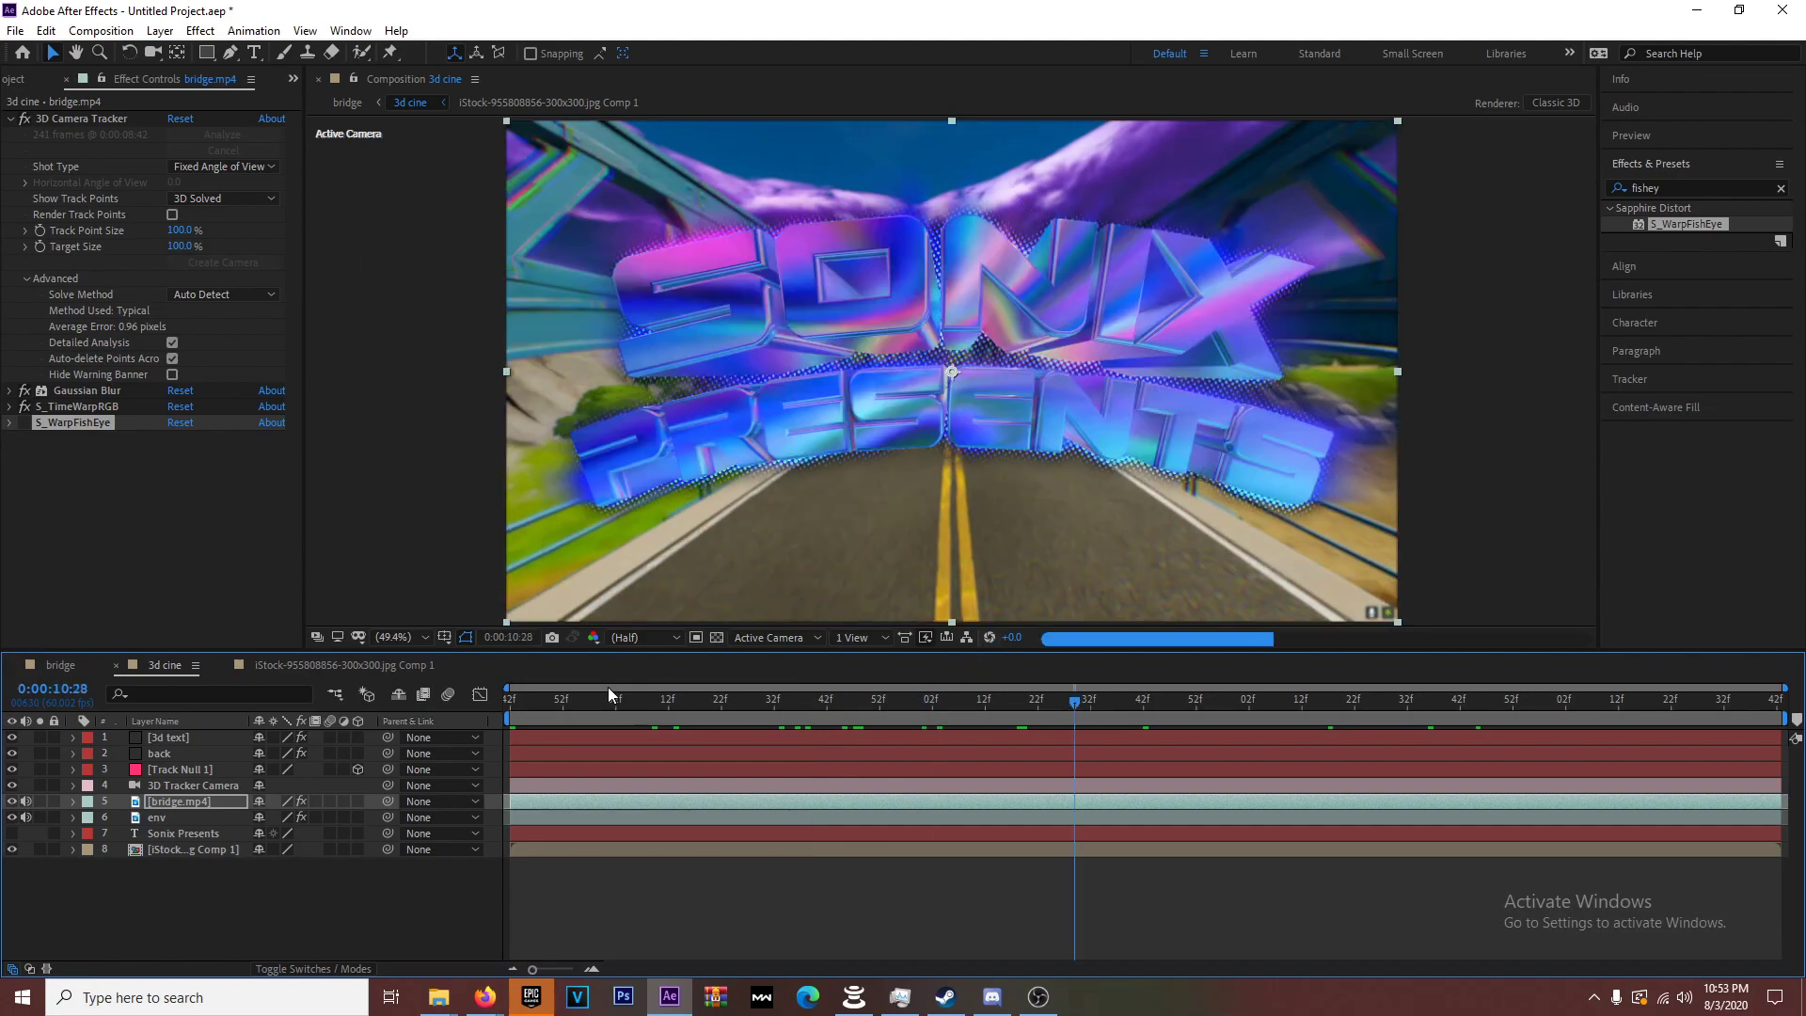
left_click_drag(522, 698, 621, 702)
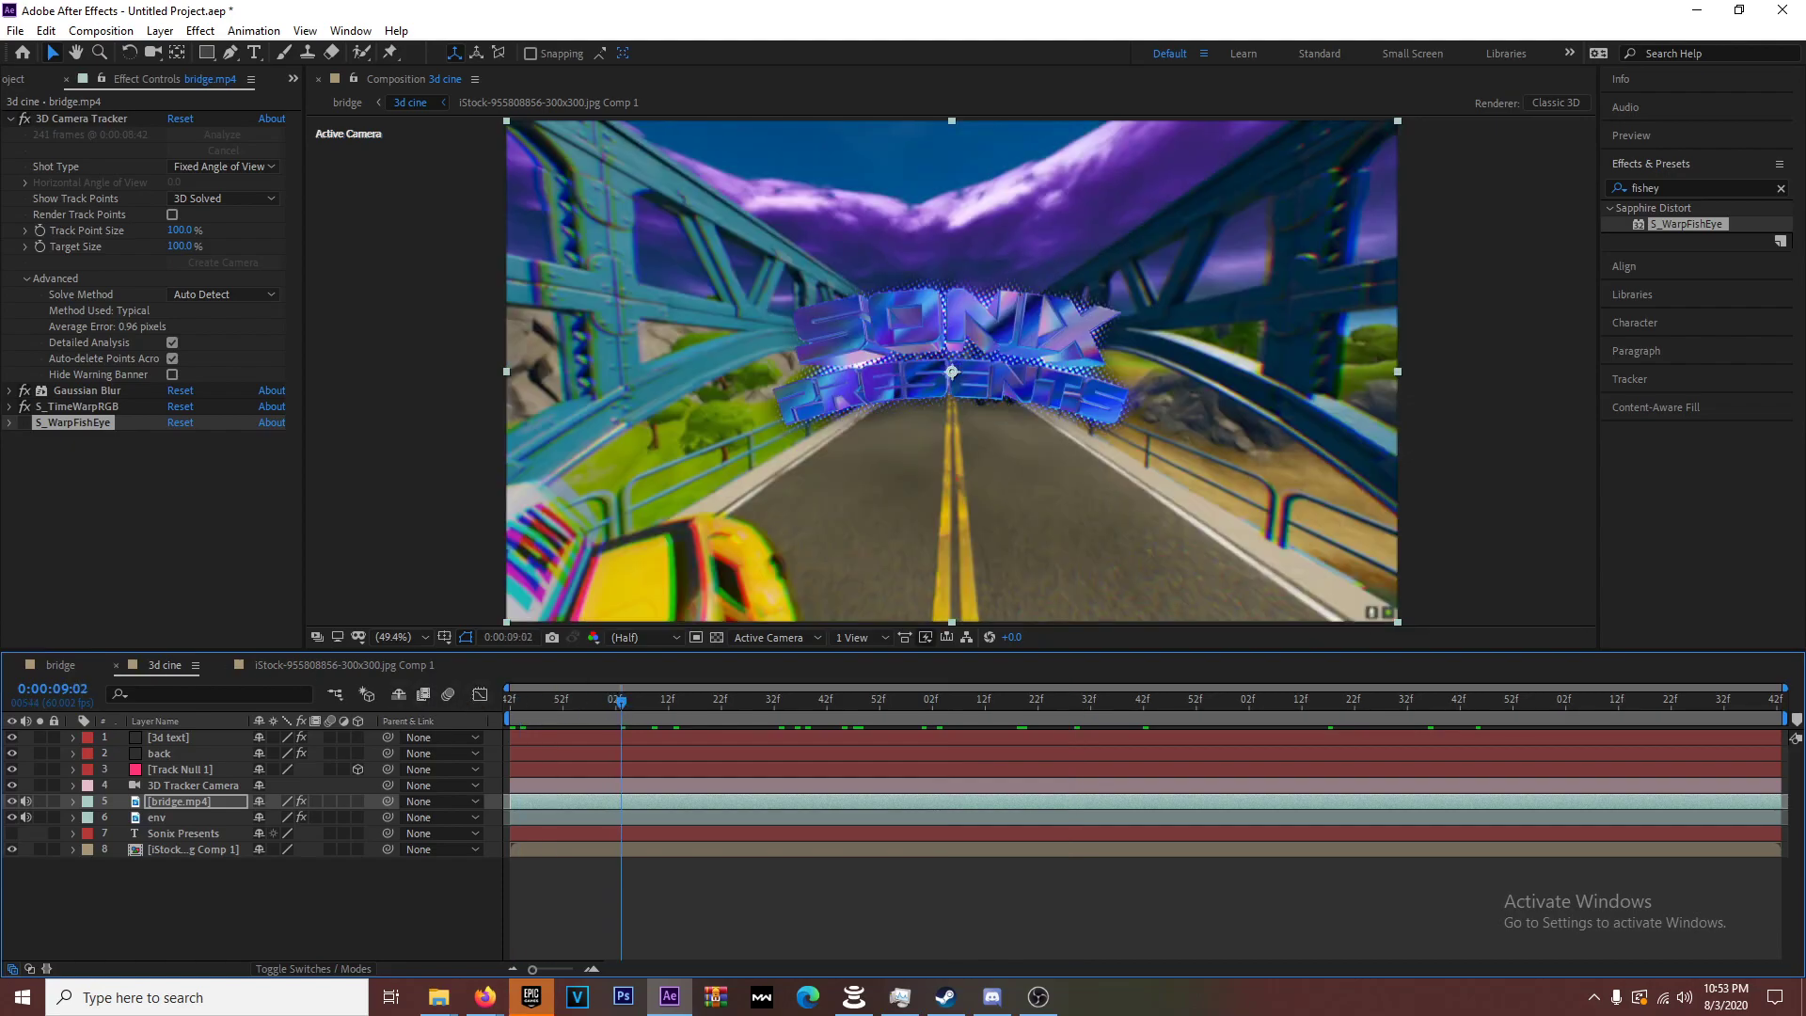
left_click_drag(670, 702, 723, 711)
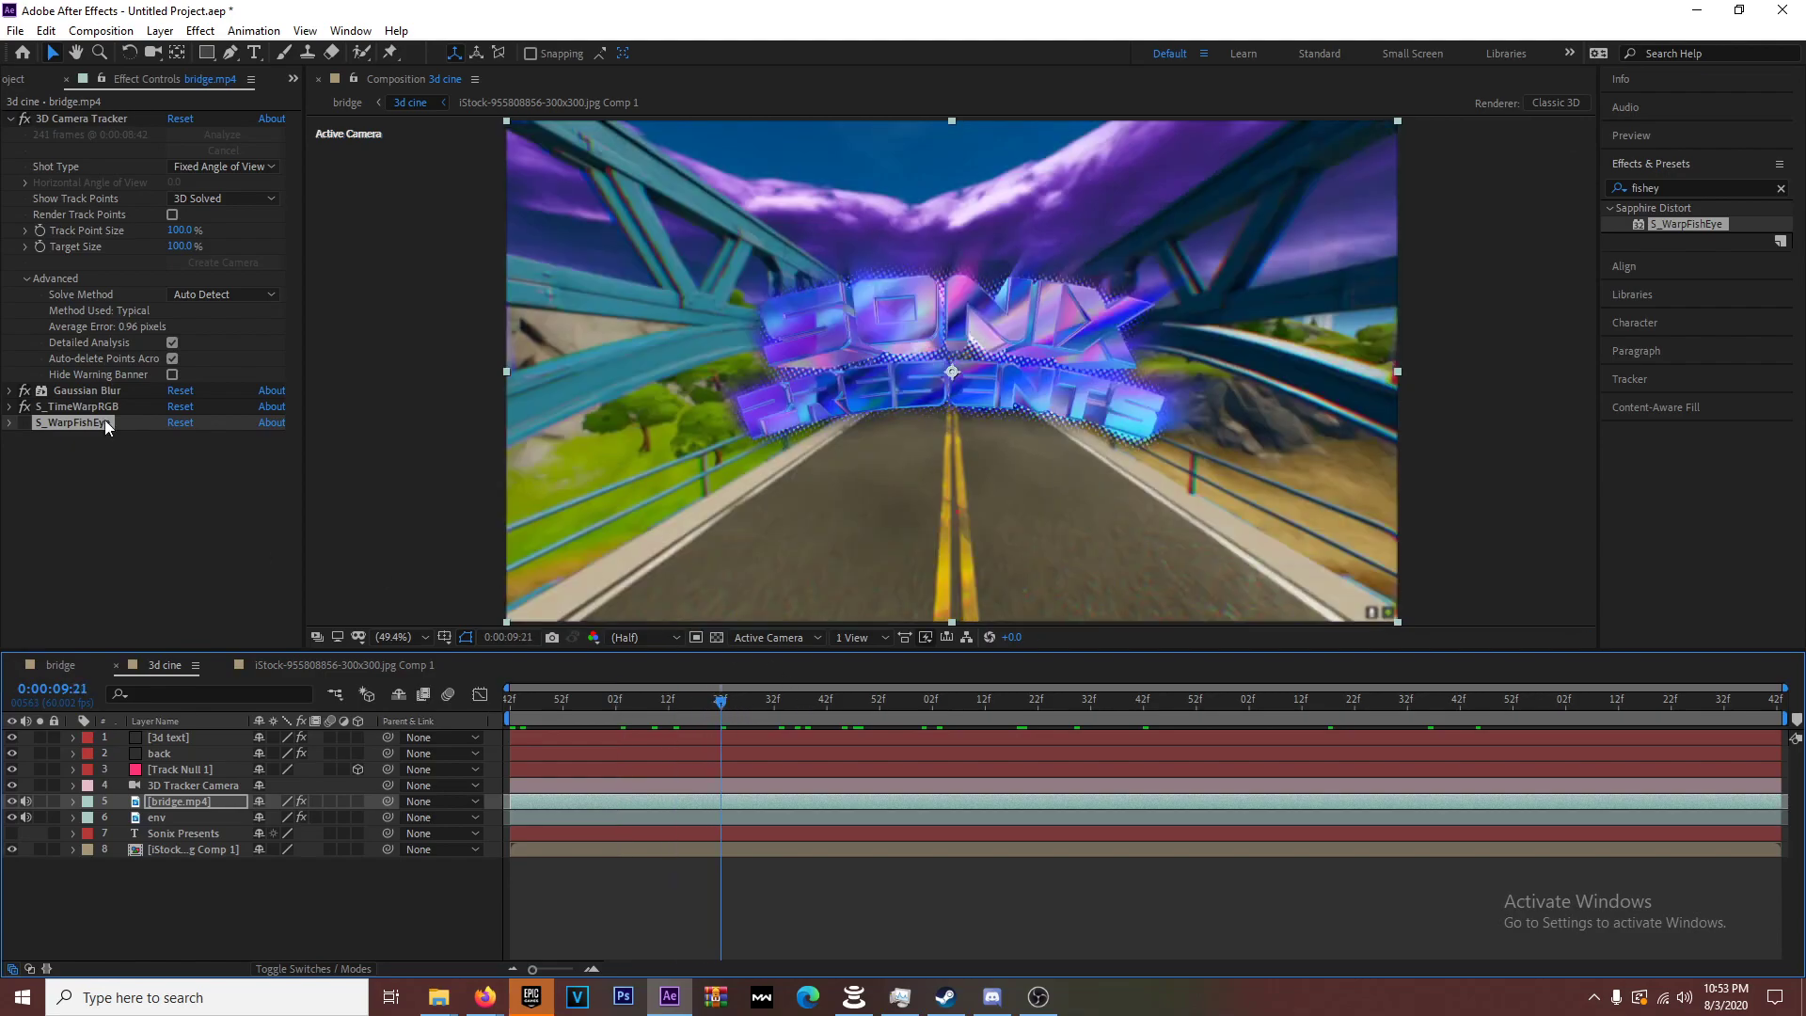
left_click_drag(779, 698, 837, 701)
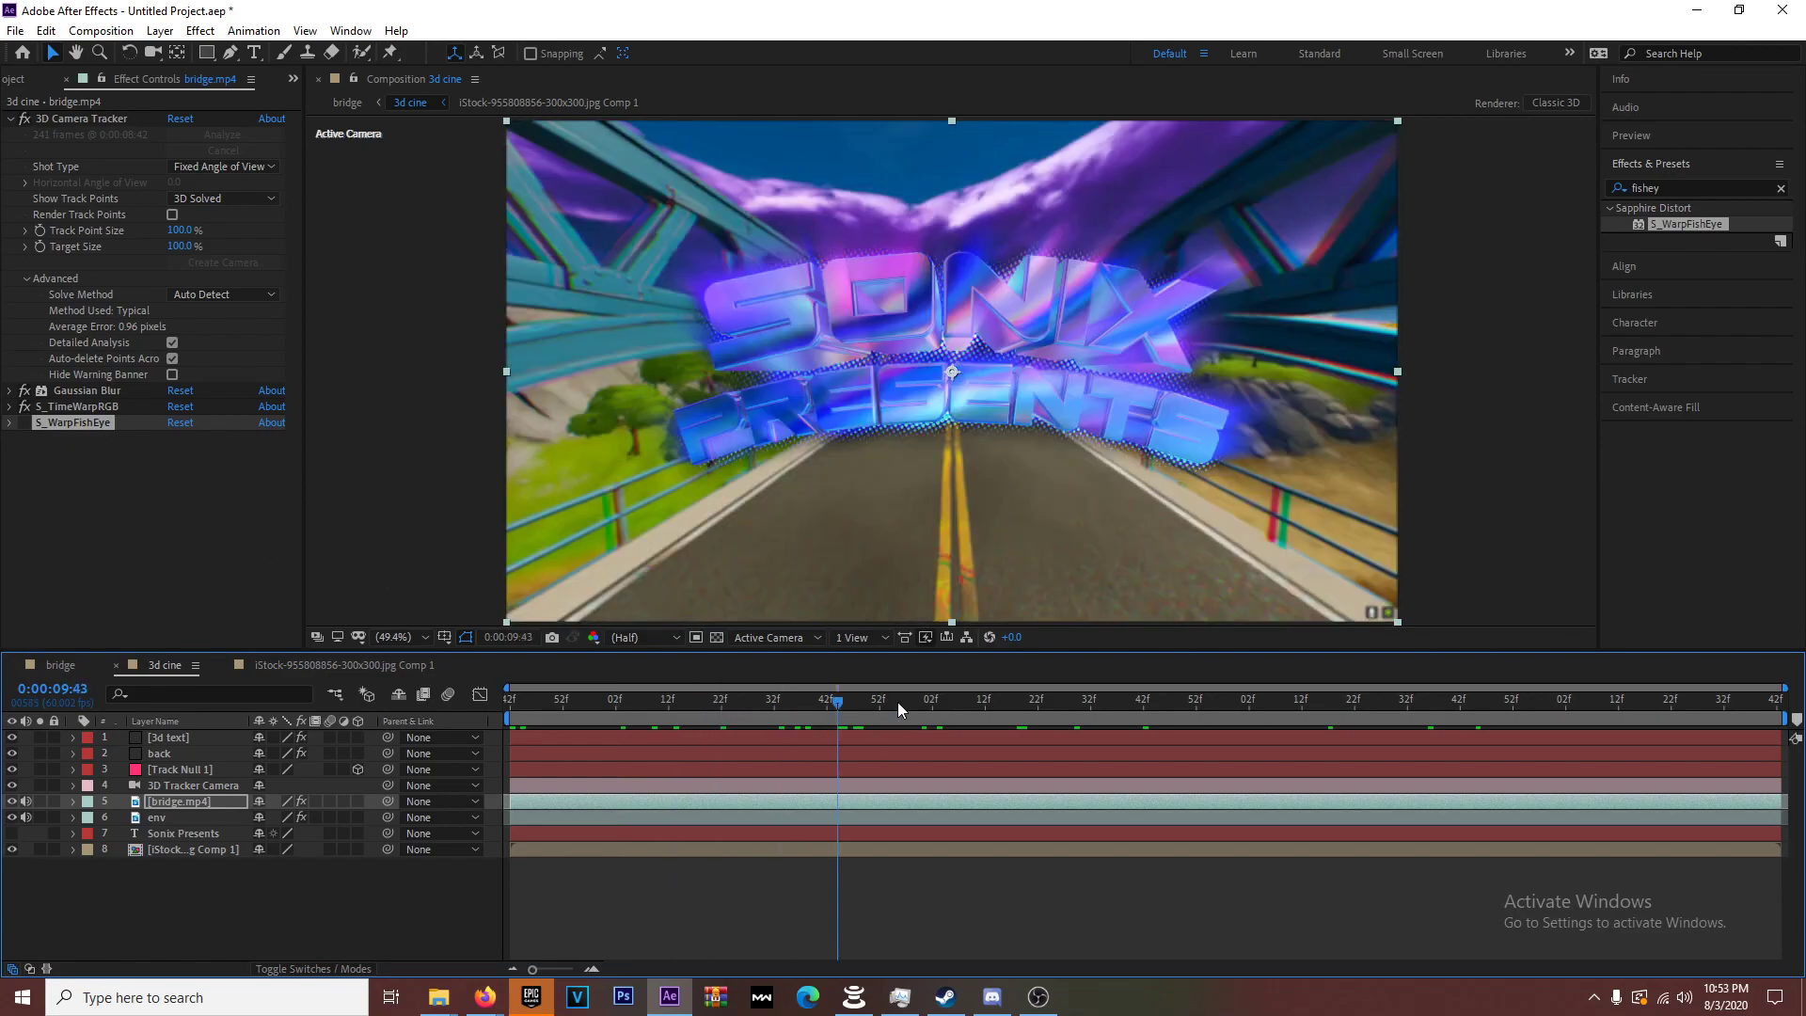
- Settle on a mid-animation title frame and expand the S_WarpFishEye settings
left_click(944, 702)
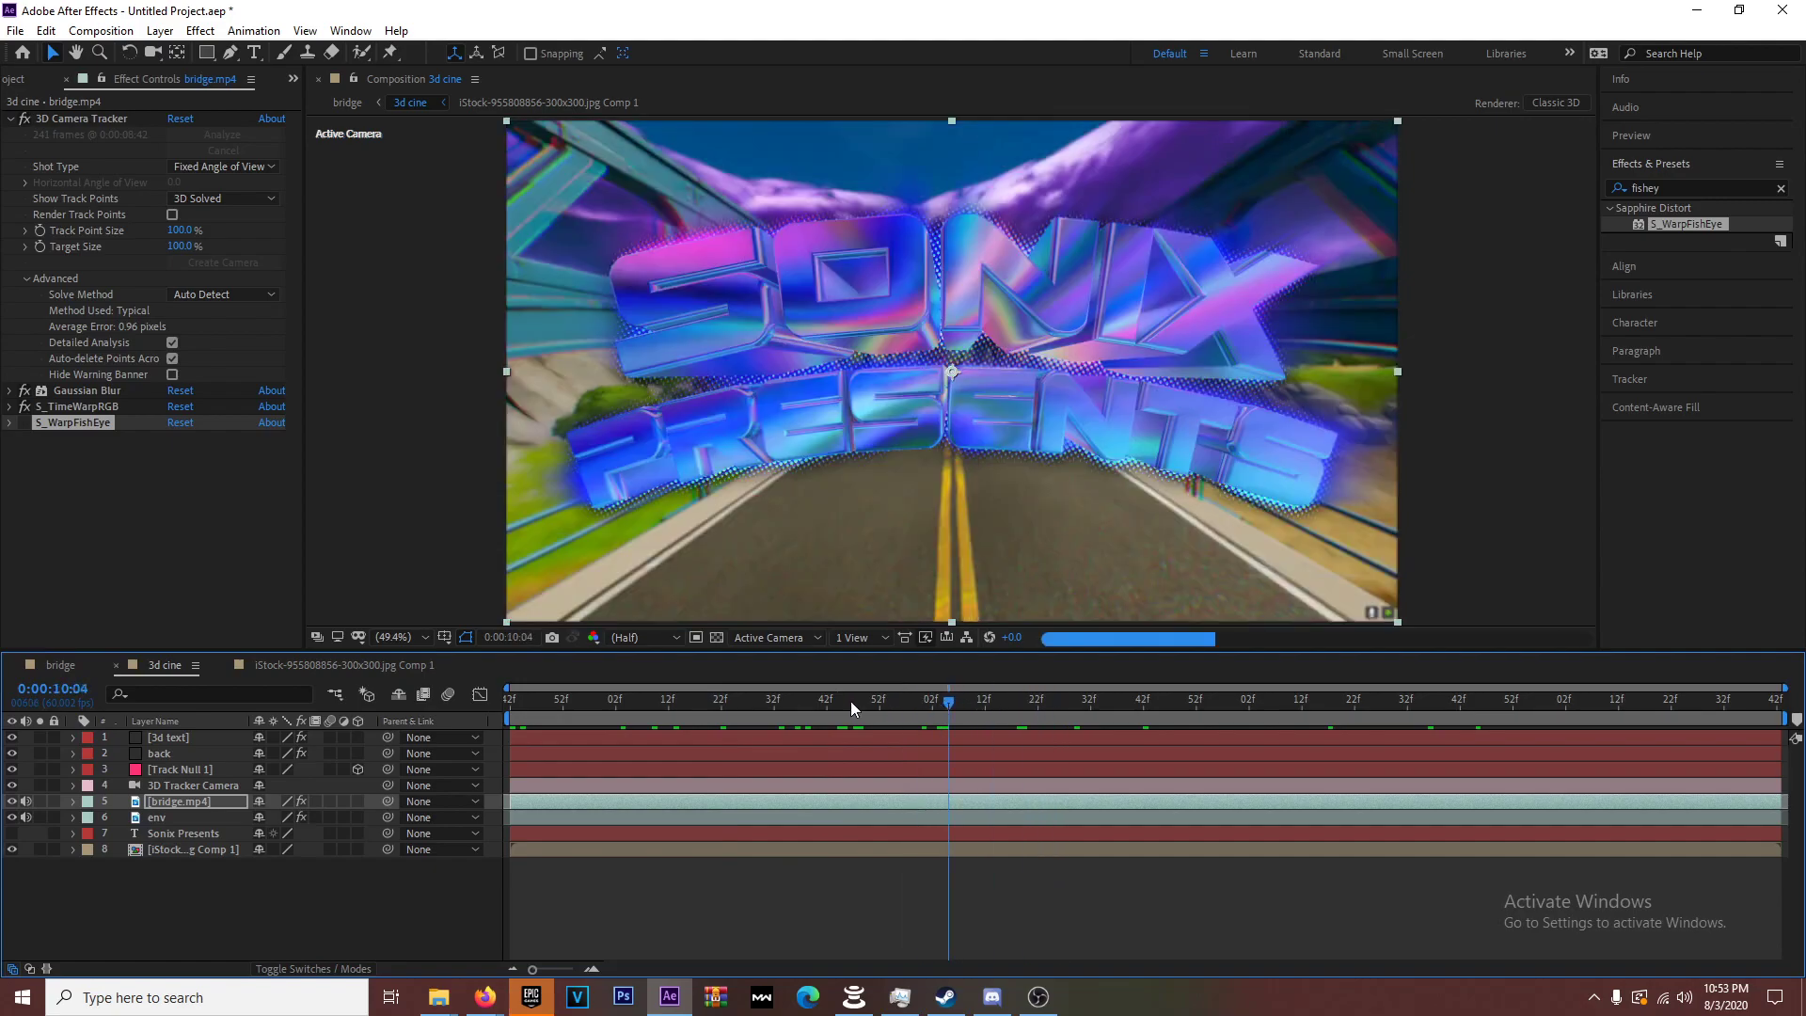
left_click(811, 702)
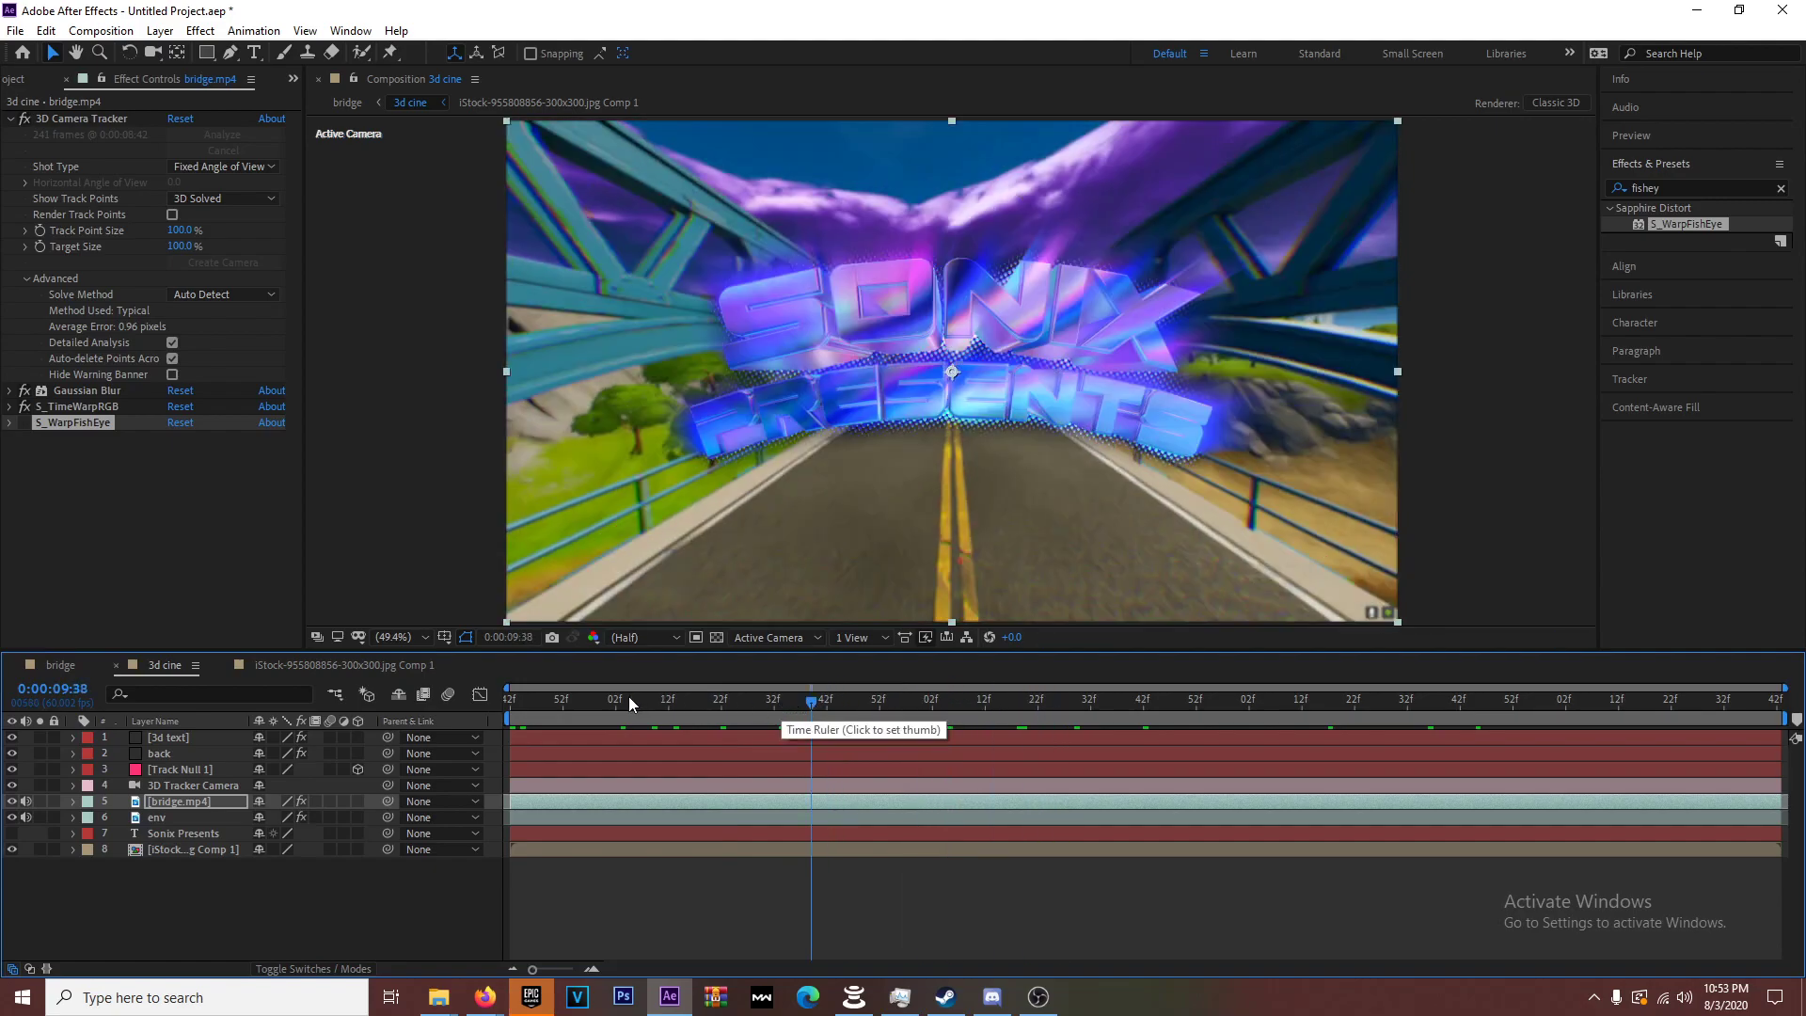
left_click(547, 701)
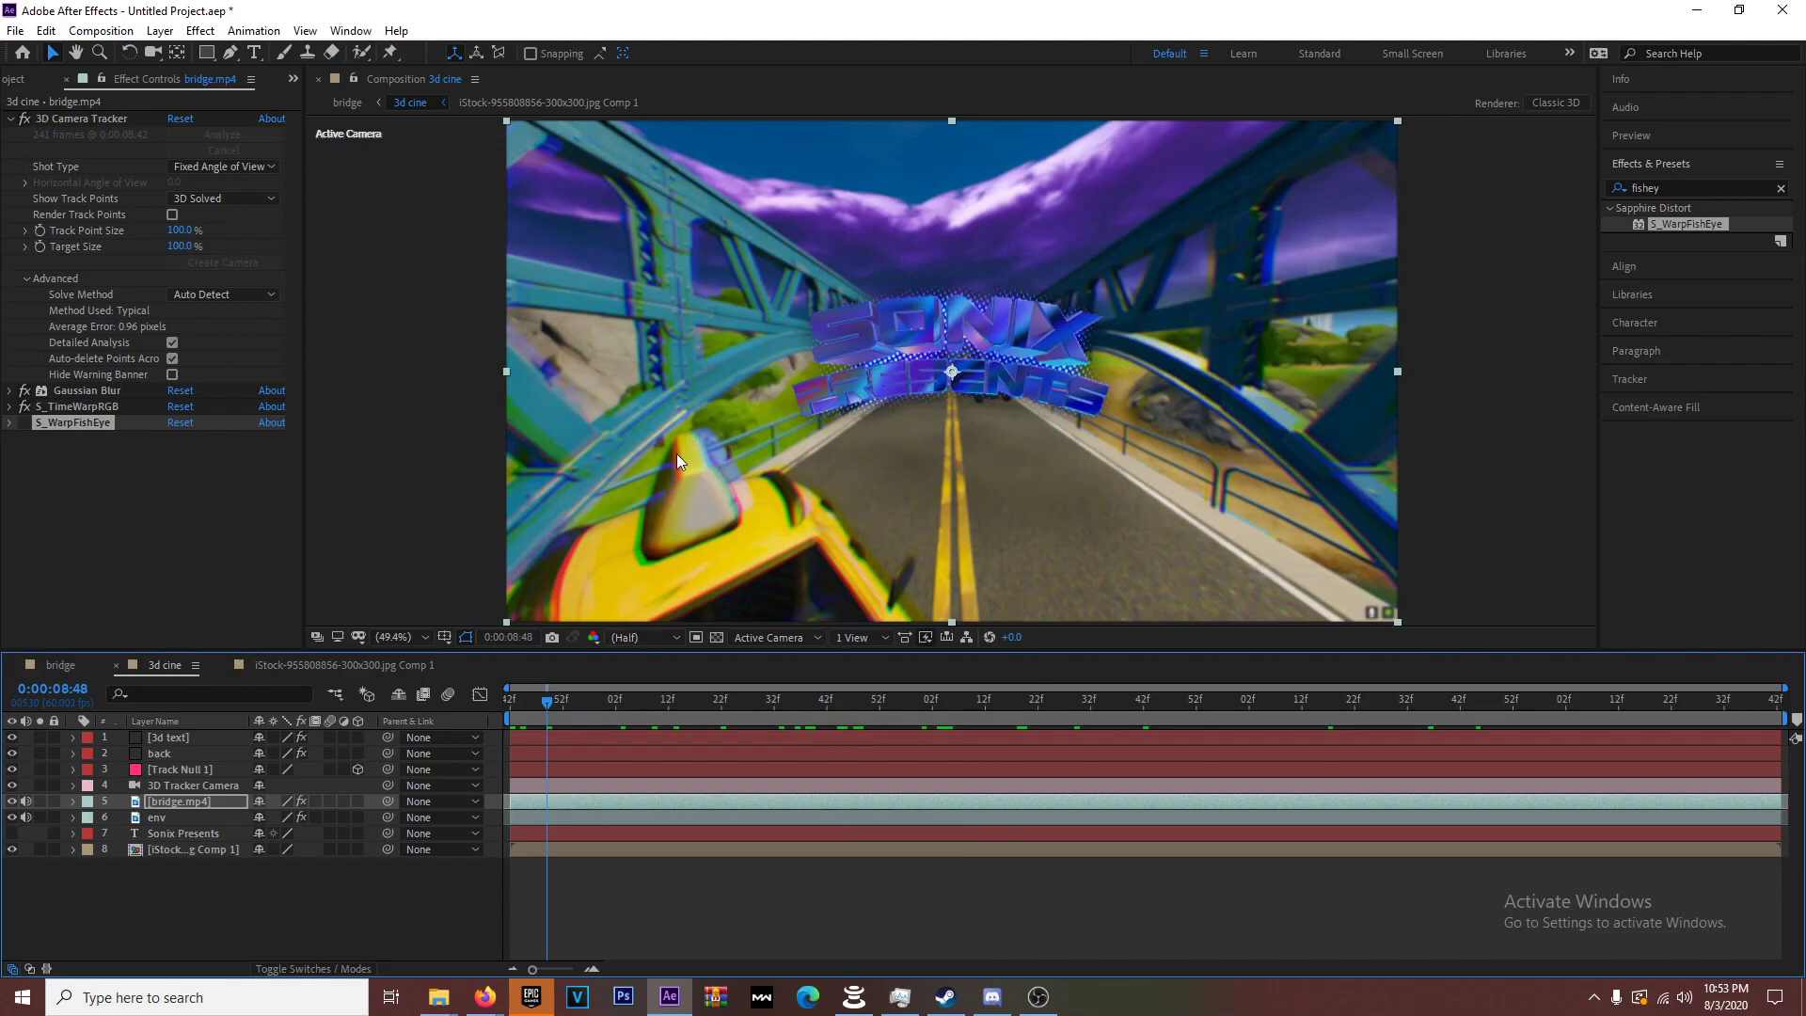
left_click(663, 701)
left_click(756, 702)
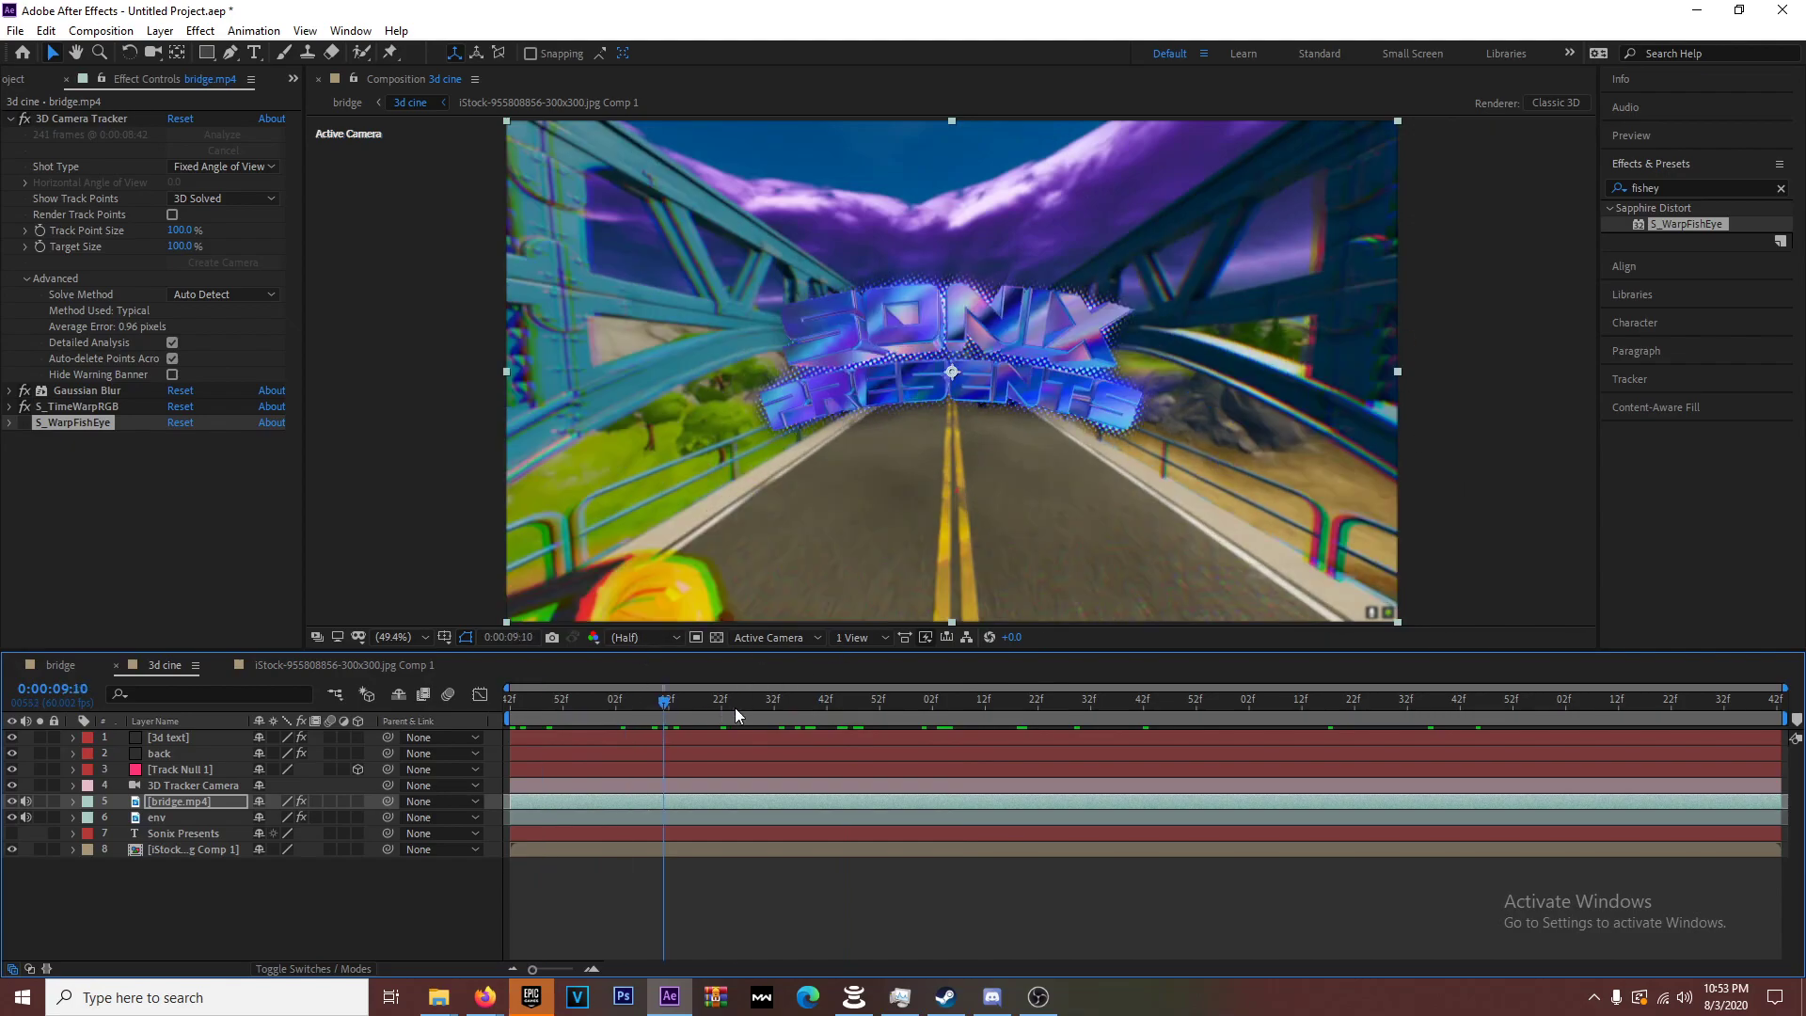
left_click(763, 702)
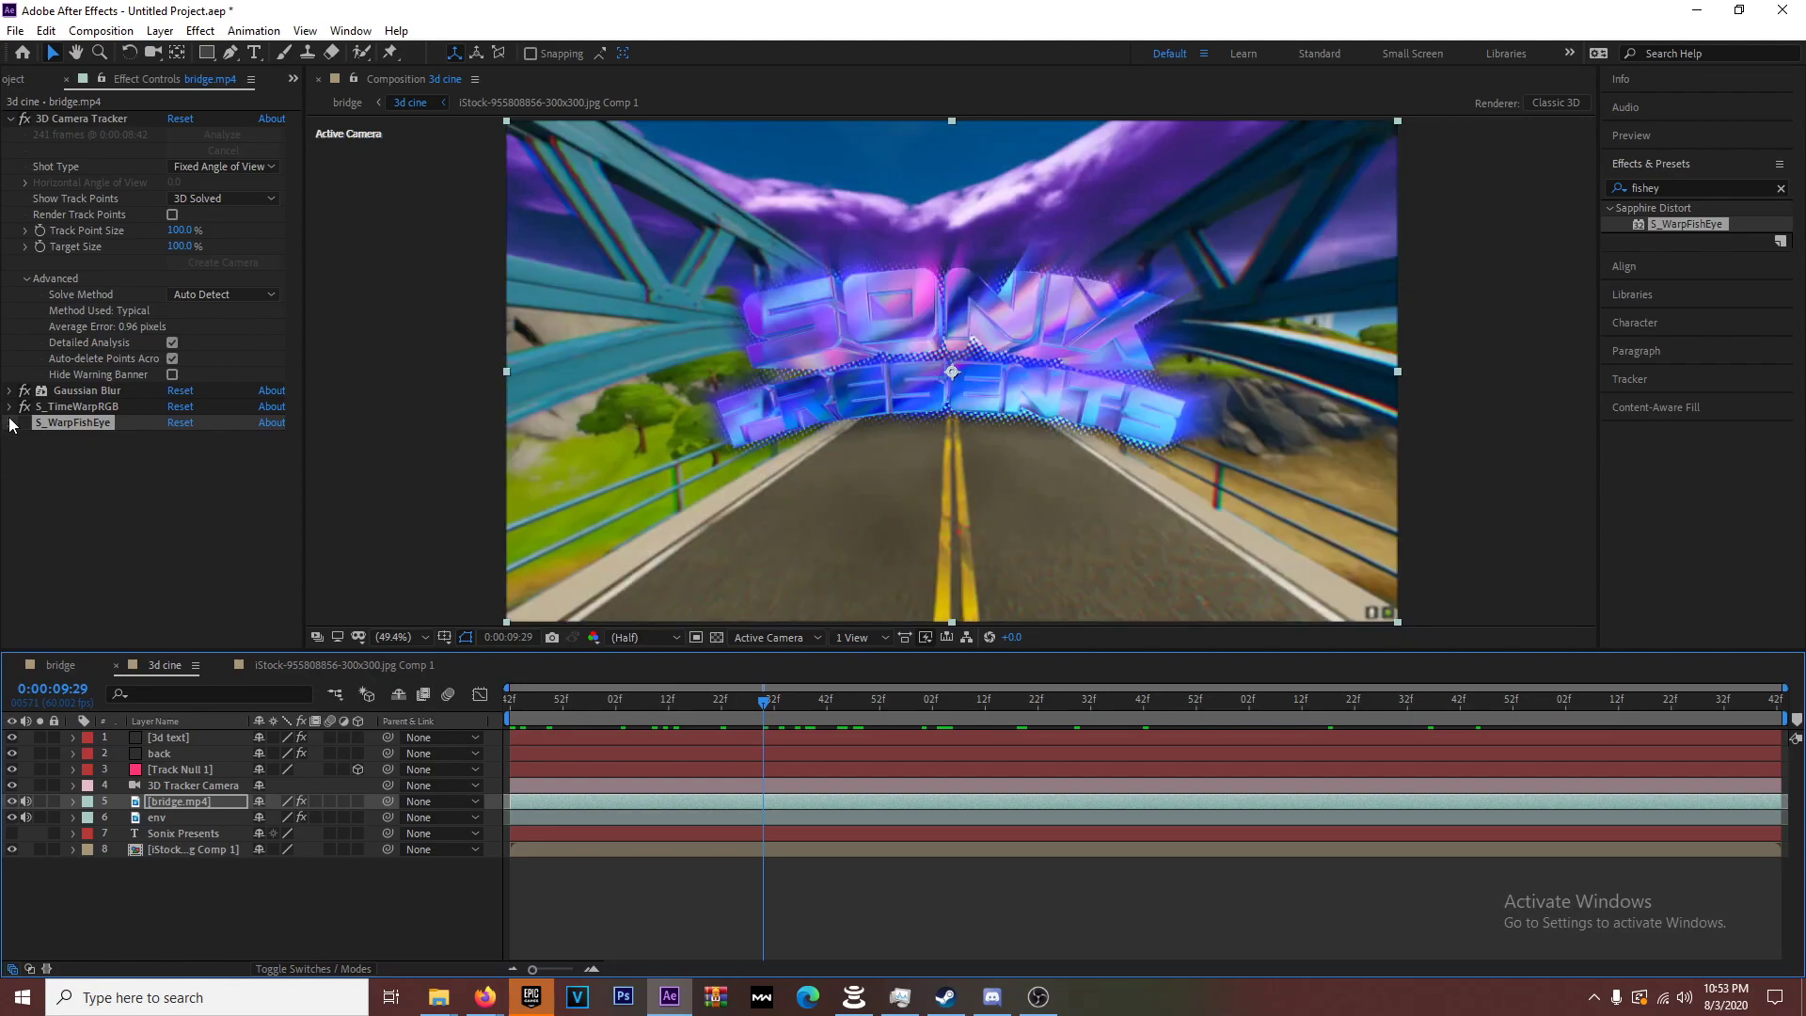
left_click(11, 422)
scroll(13, 423, "down", 3)
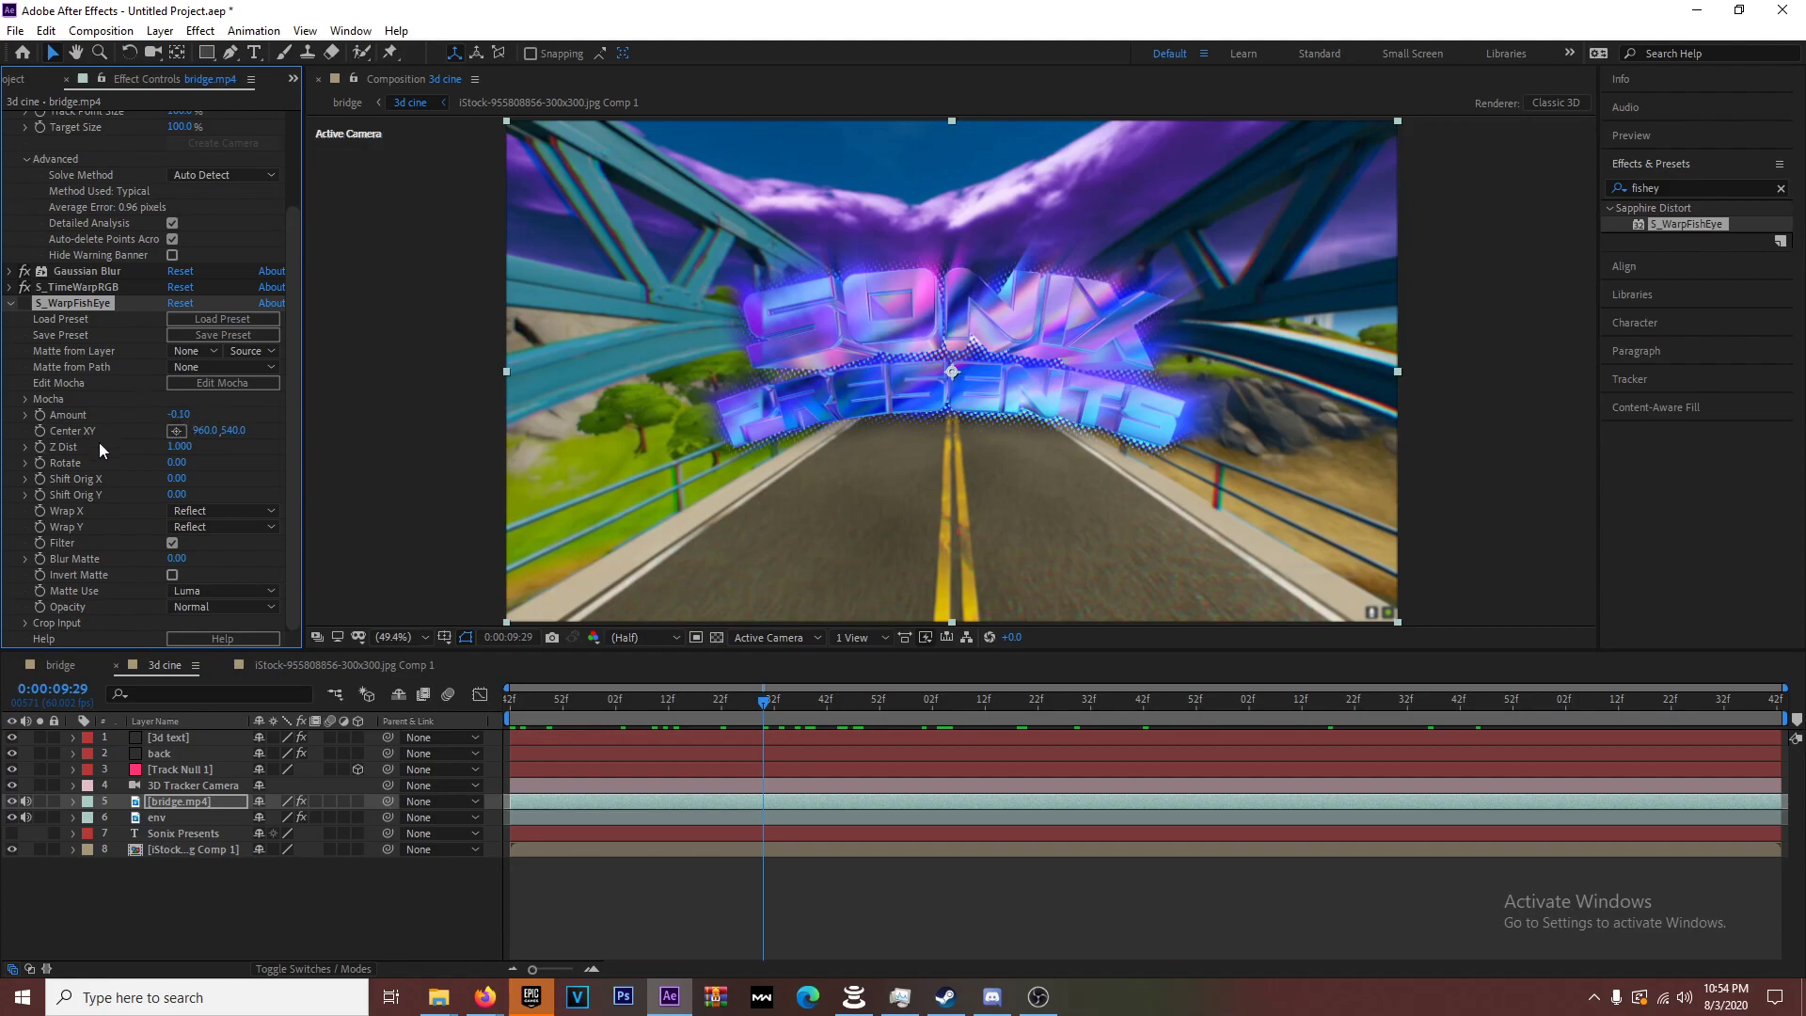
- Collapse S_WarpFishEye and move the playhead back to 0:00:08:49
left_click(10, 303)
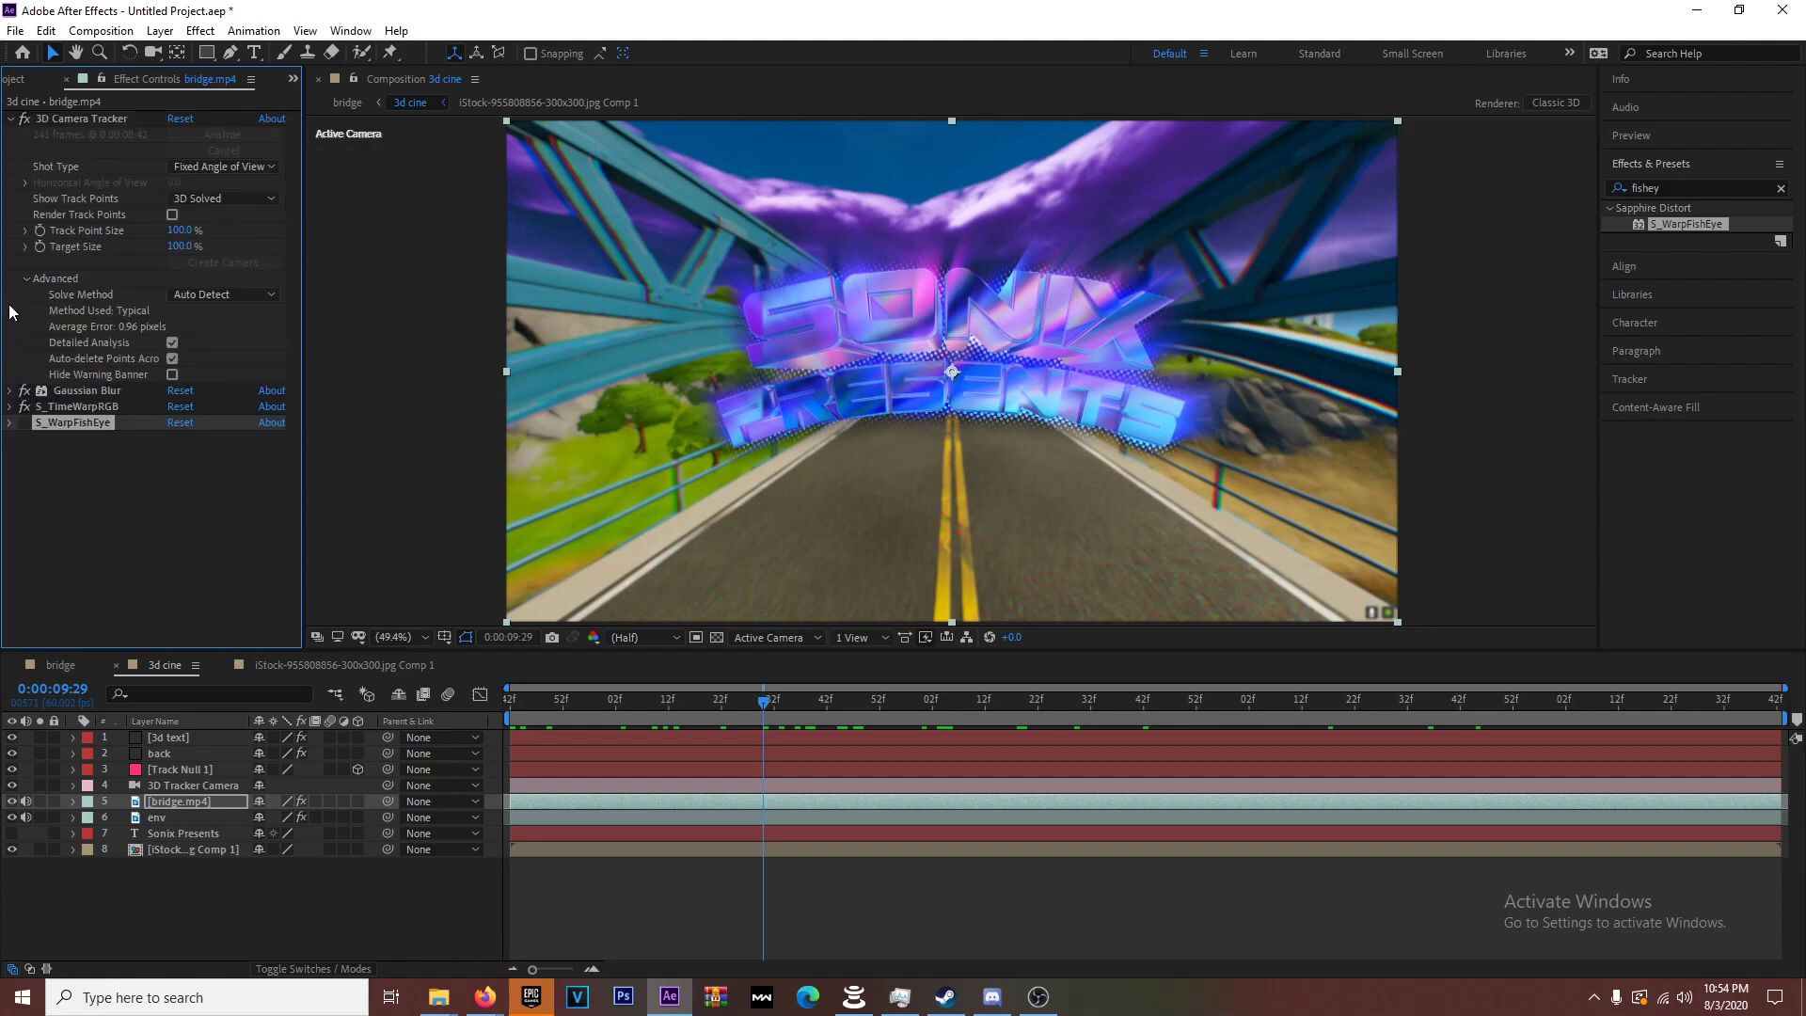
left_click(1042, 703)
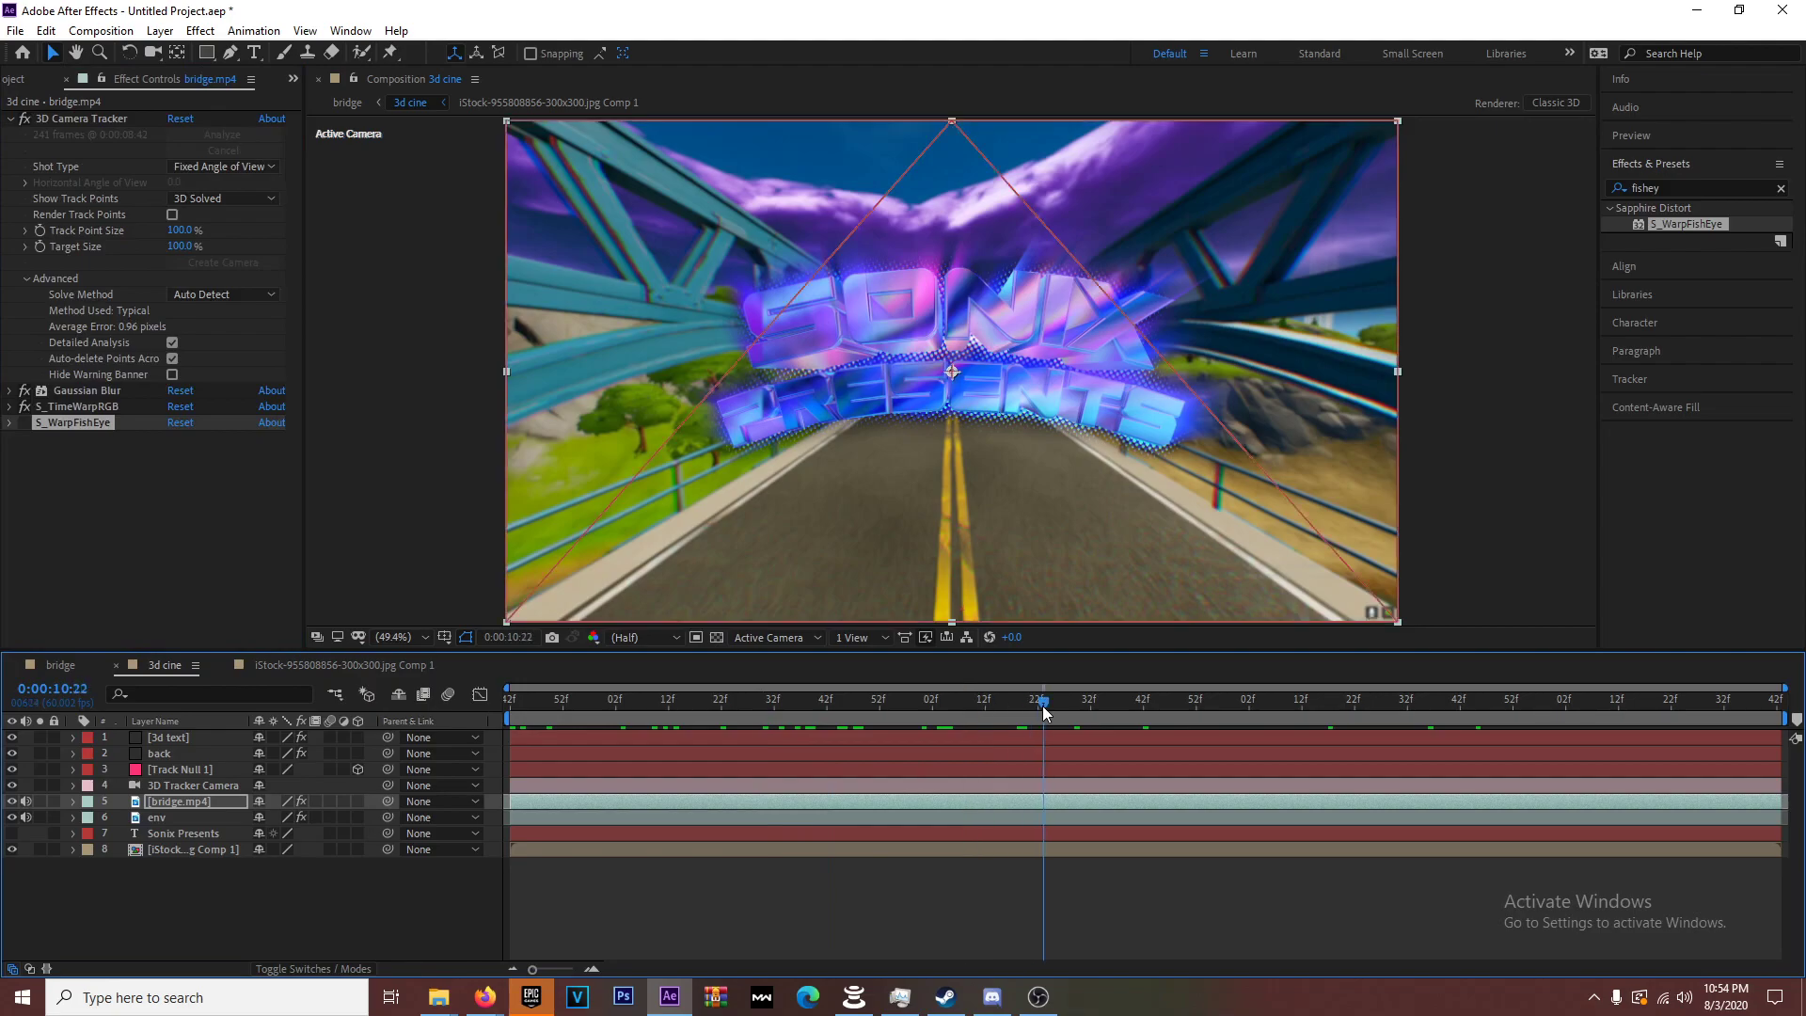
left_click_drag(768, 700, 552, 700)
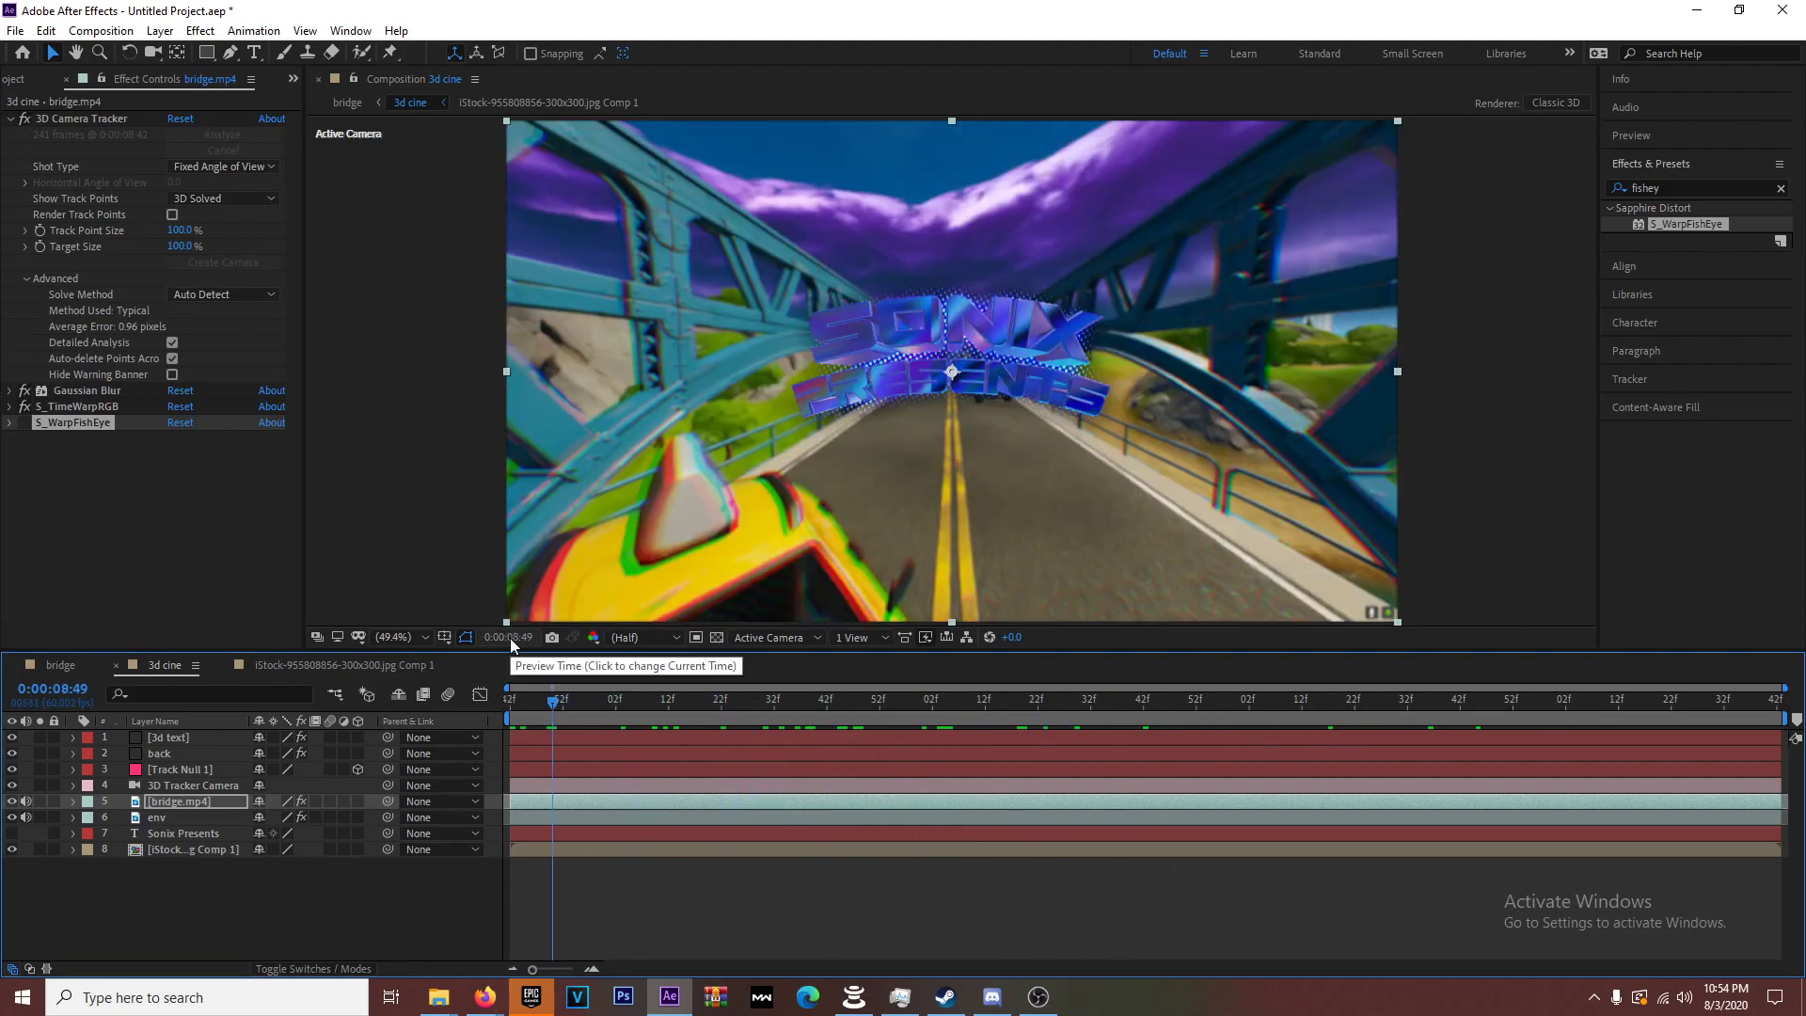